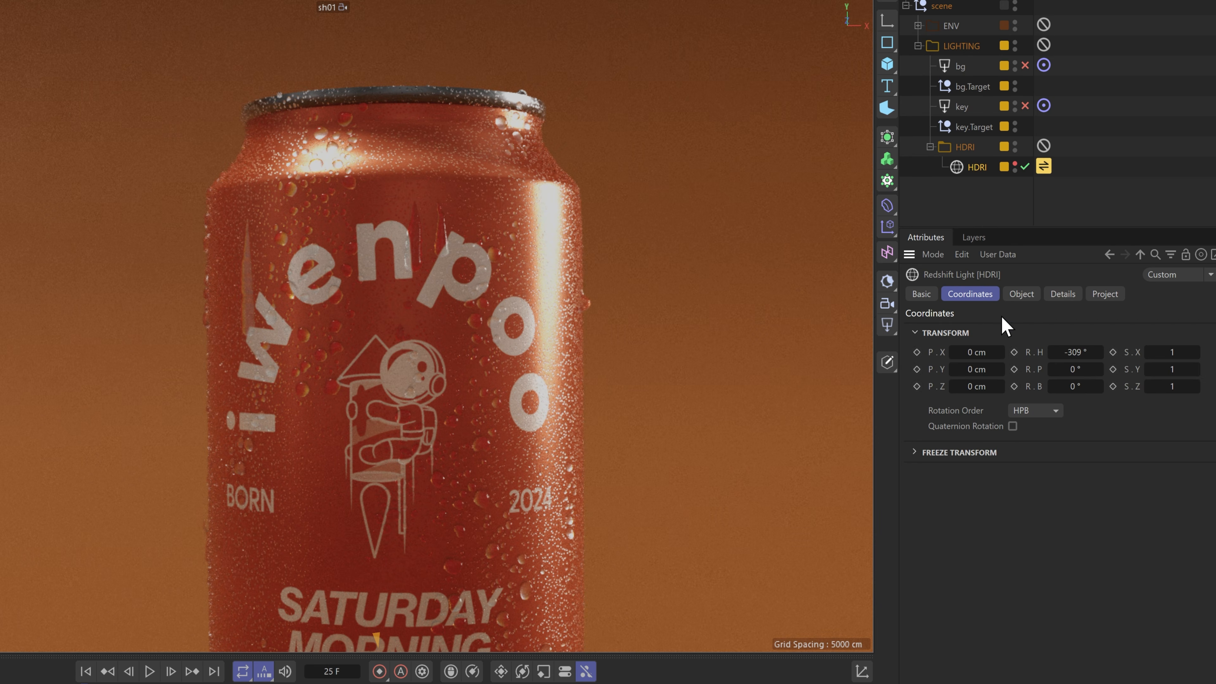
# - Try another heading rotation on the HDRI light, undo it, and open the light's object settings
pyautogui.moveTo(1070, 352); pyautogui.dragTo(1215, 352)
pyautogui.hotkey('ctrl', 'z')
pyautogui.click(1021, 295)
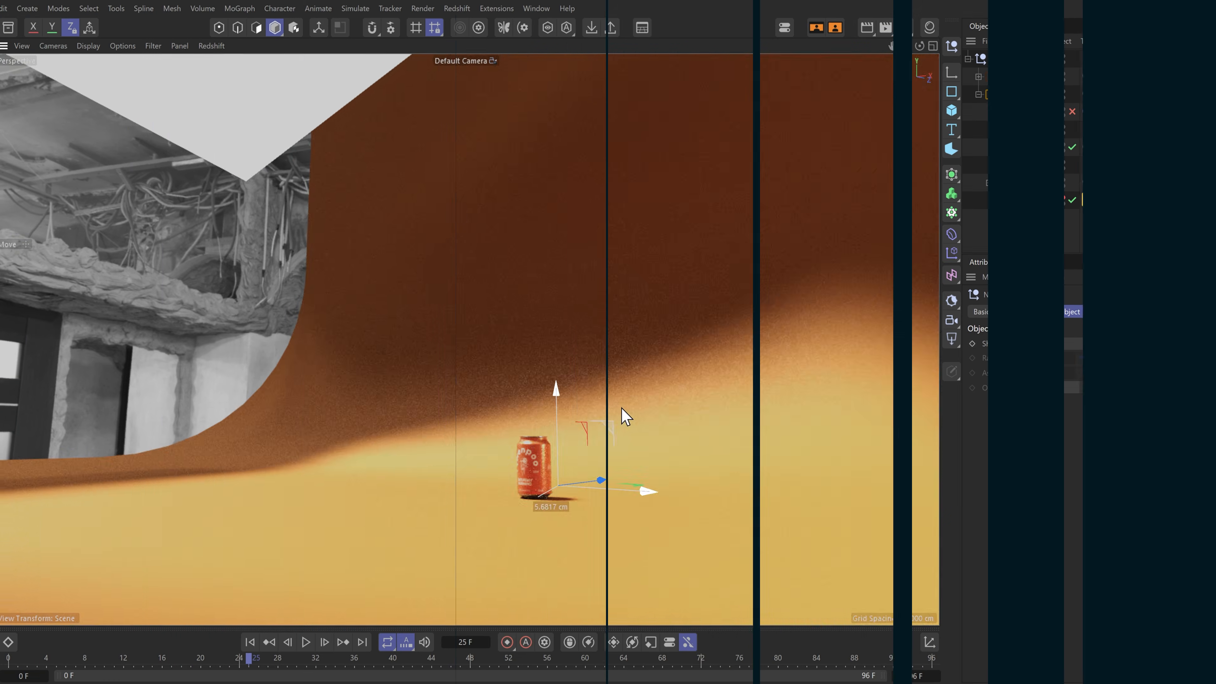
# - Examine the key light's placement around the red can and its intensity and shape settings, and toggle the letterbox mask
pyautogui.moveTo(622, 416); pyautogui.dragTo(398, 374)
pyautogui.moveTo(399, 374); pyautogui.dragTo(469, 395)
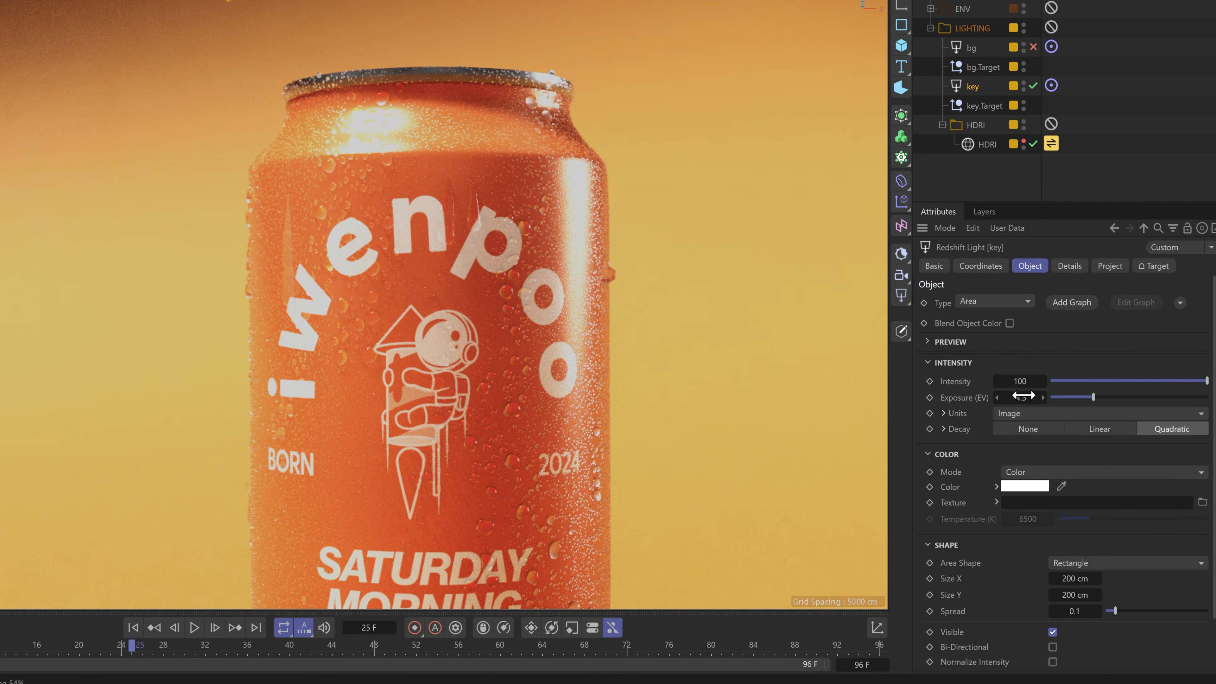
pyautogui.scroll(-2, 1072, 516)
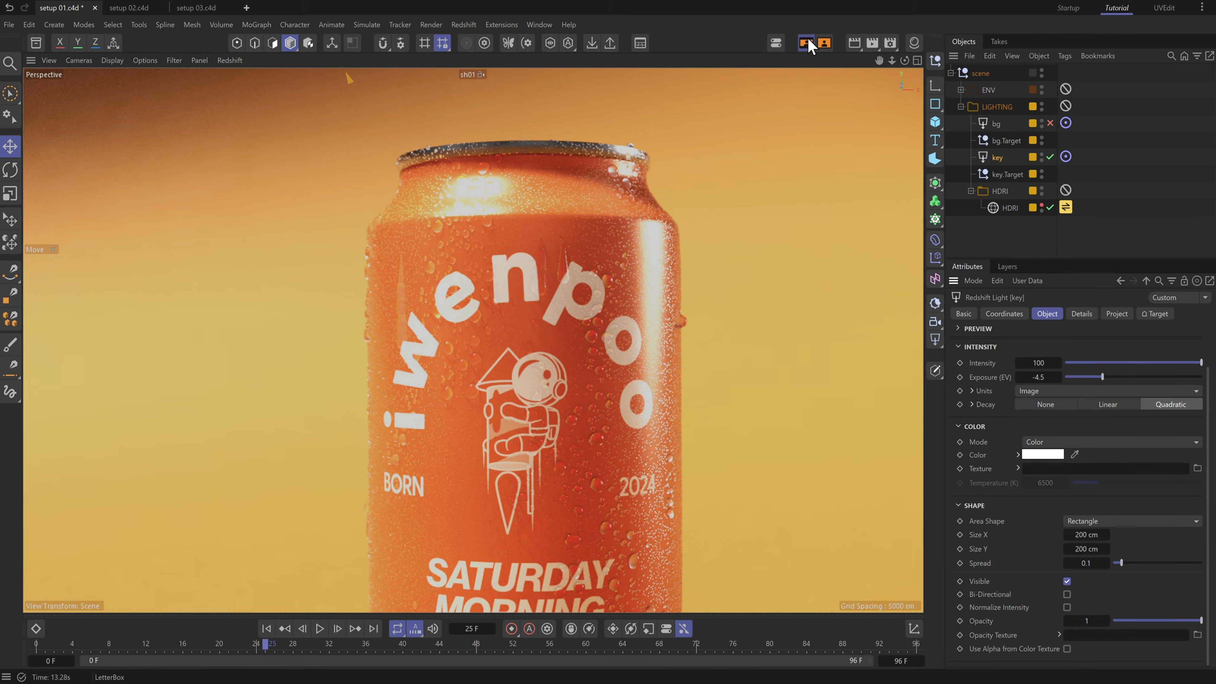
pyautogui.click(786, 9)
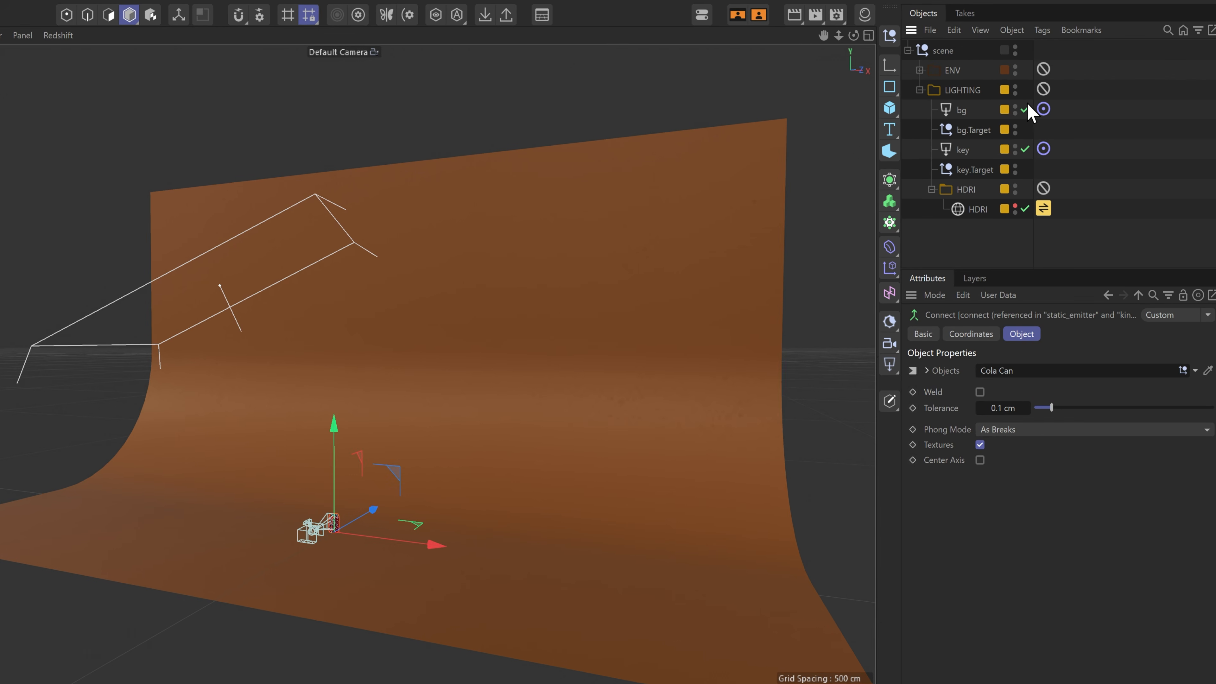
# - Inspect the bg light's placement around the backdrop and the objects it is set to include
pyautogui.click(334, 231)
pyautogui.keyDown('alt'); pyautogui.moveTo(325, 256); pyautogui.dragTo(318, 292); pyautogui.keyUp('alt')
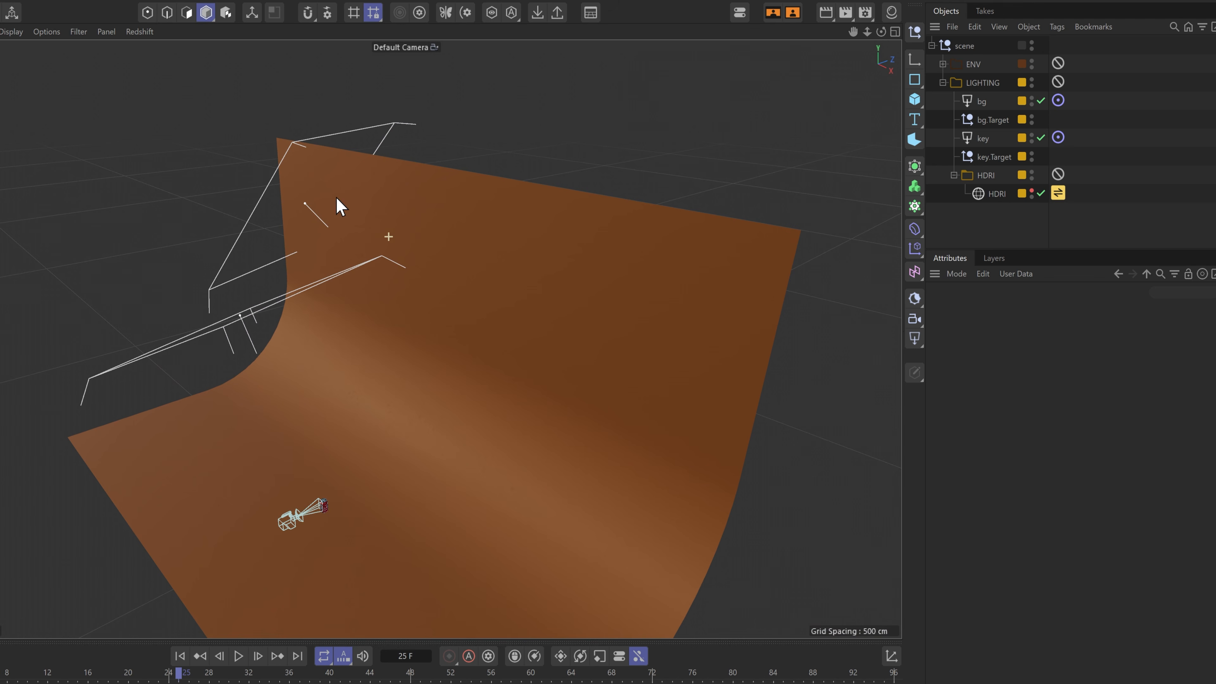
pyautogui.keyDown('alt'); pyautogui.moveTo(410, 221); pyautogui.dragTo(470, 261); pyautogui.keyUp('alt')
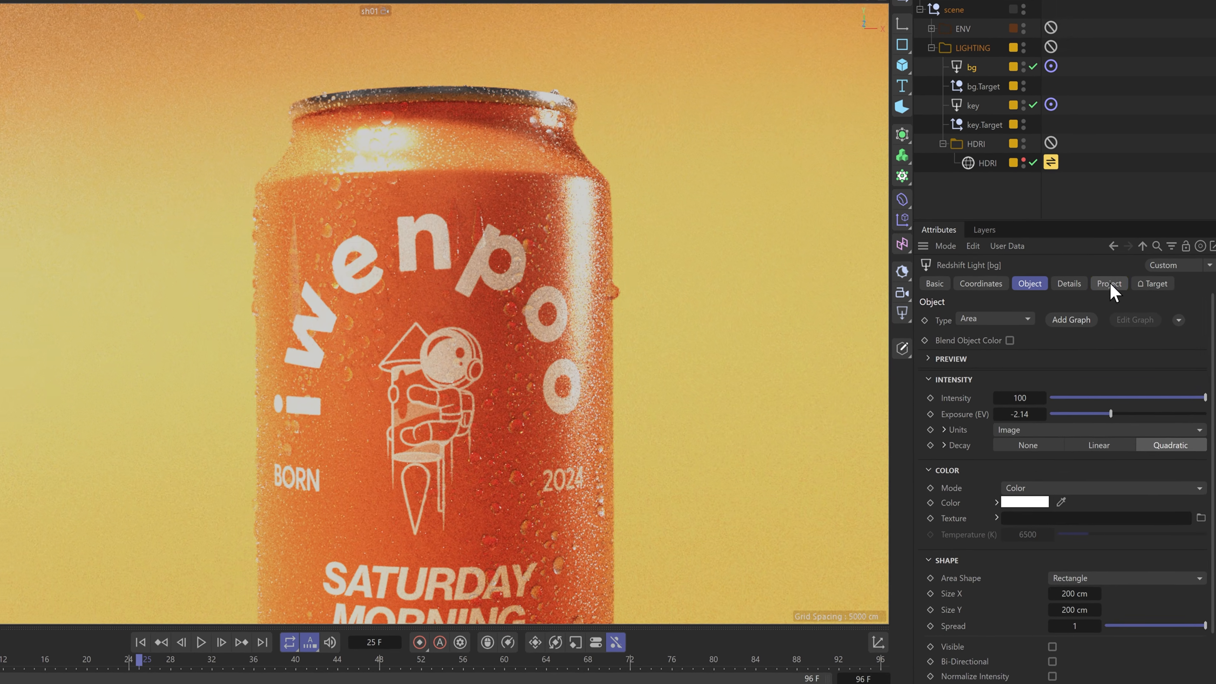
pyautogui.click(1114, 310)
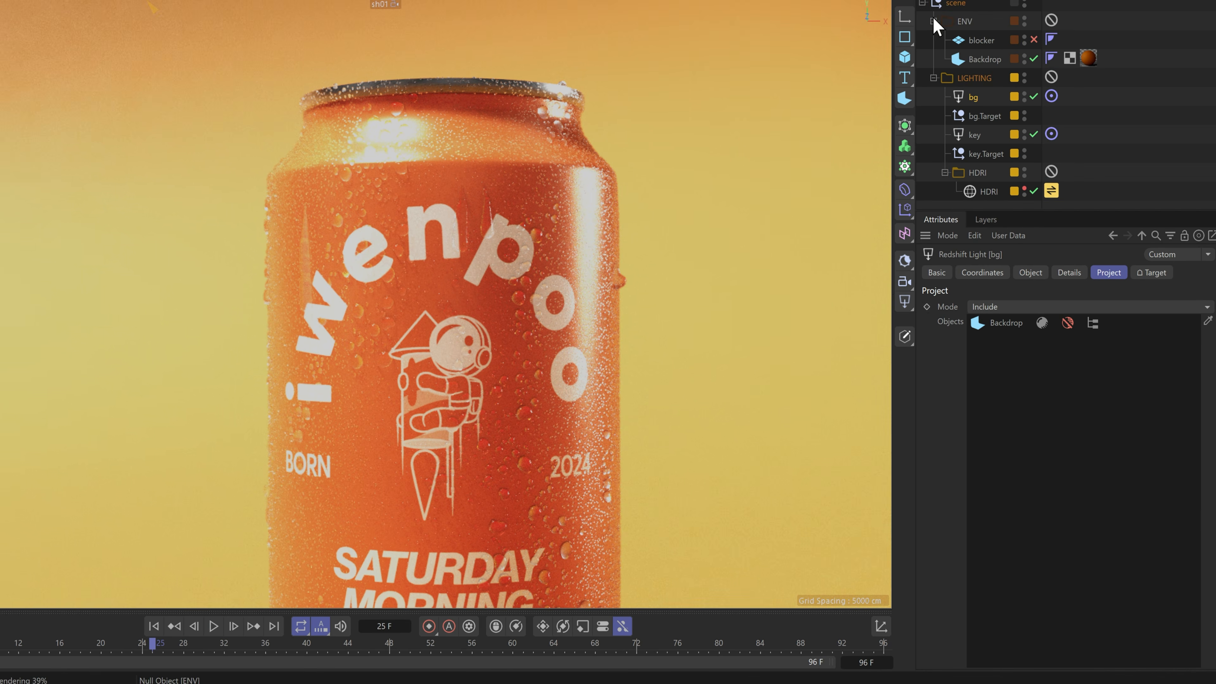
pyautogui.moveTo(952, 25); pyautogui.dragTo(1021, 340)
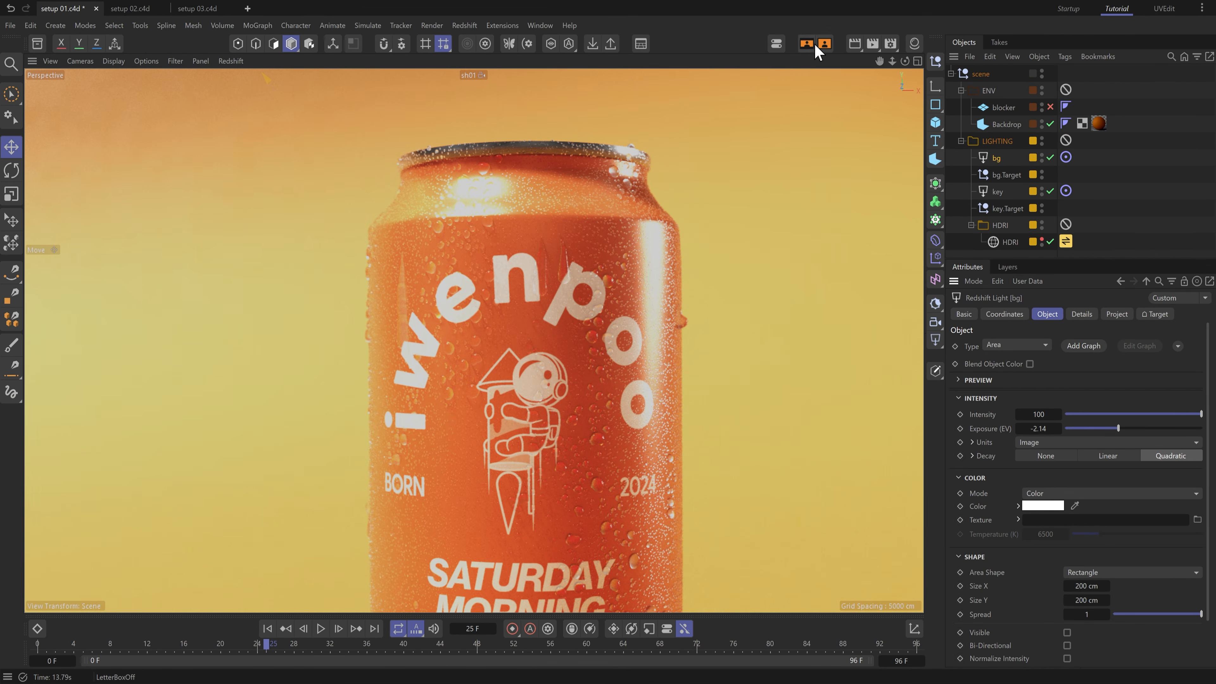
# - Apply the letterbox mask to the view and enable the blocker object in the ENV group
pyautogui.click(811, 44)
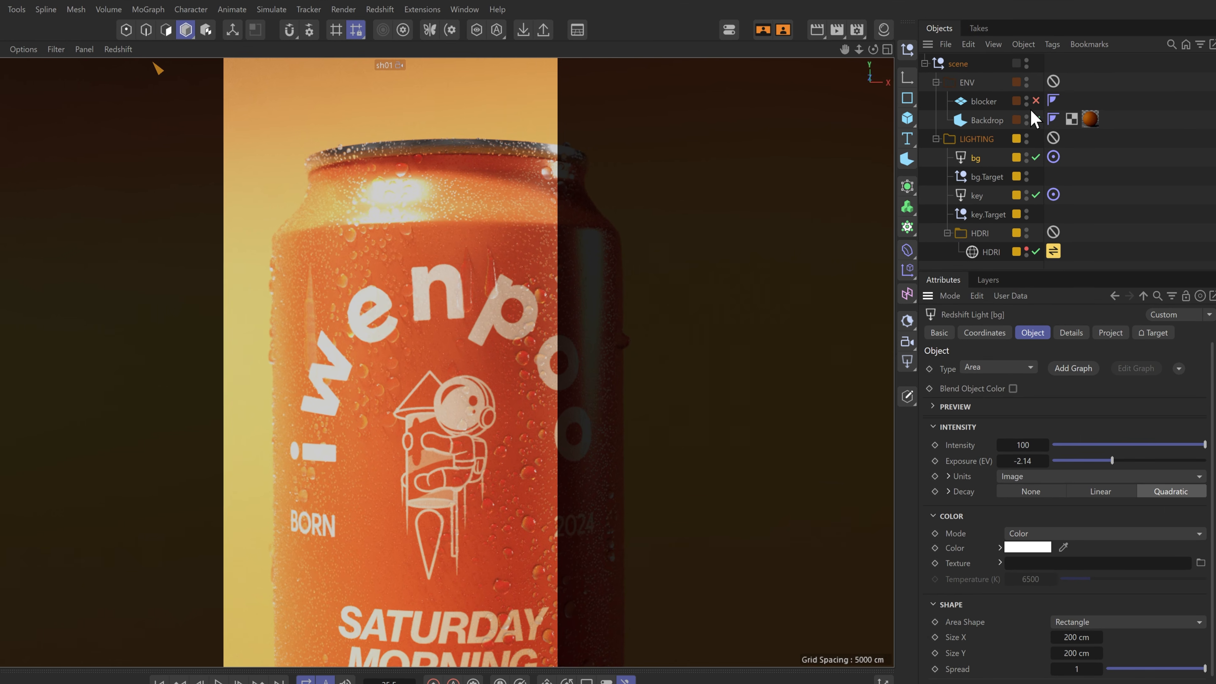
pyautogui.click(1036, 100)
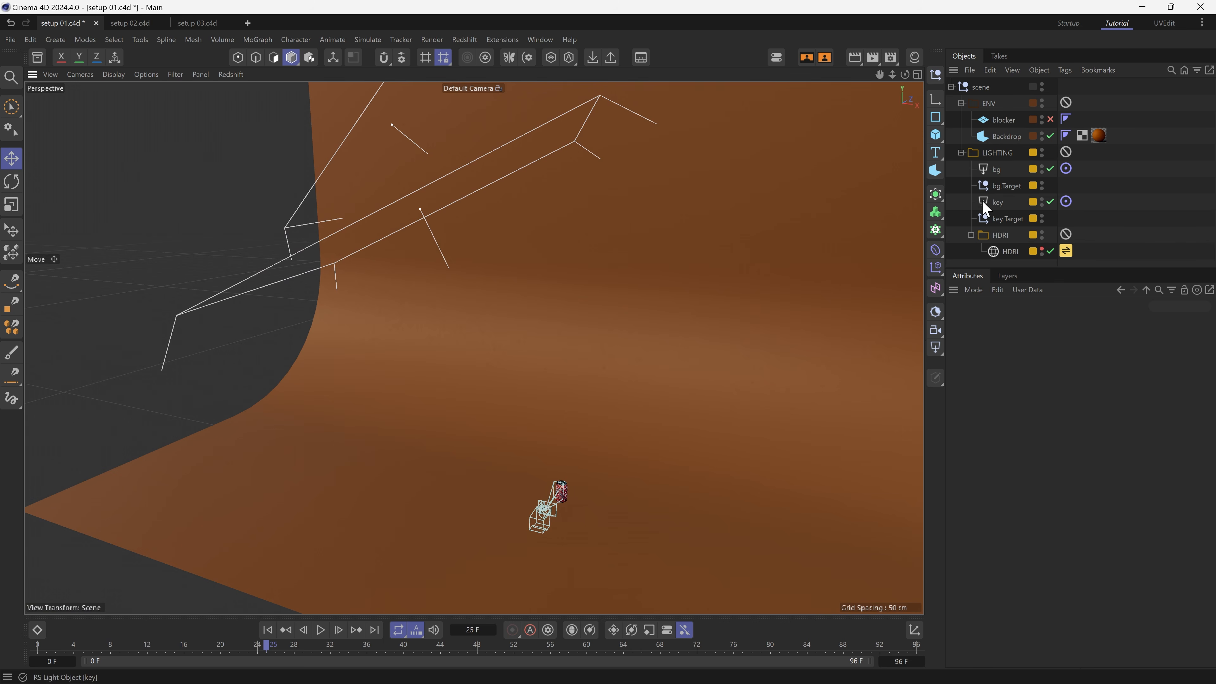
pyautogui.click(1042, 117)
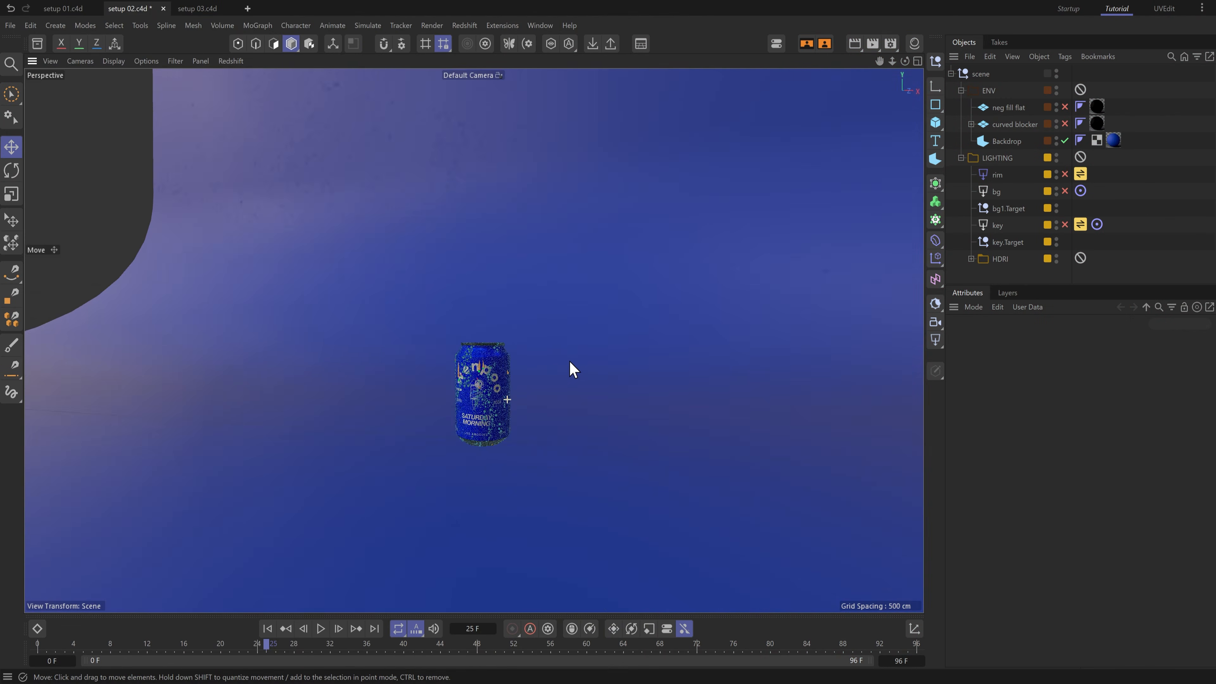
# - Enable the key light in the blue can scene and start the Redshift IPR render through the sh01 camera
pyautogui.keyDown('alt'); pyautogui.moveTo(571, 367); pyautogui.dragTo(654, 368); pyautogui.keyUp('alt')
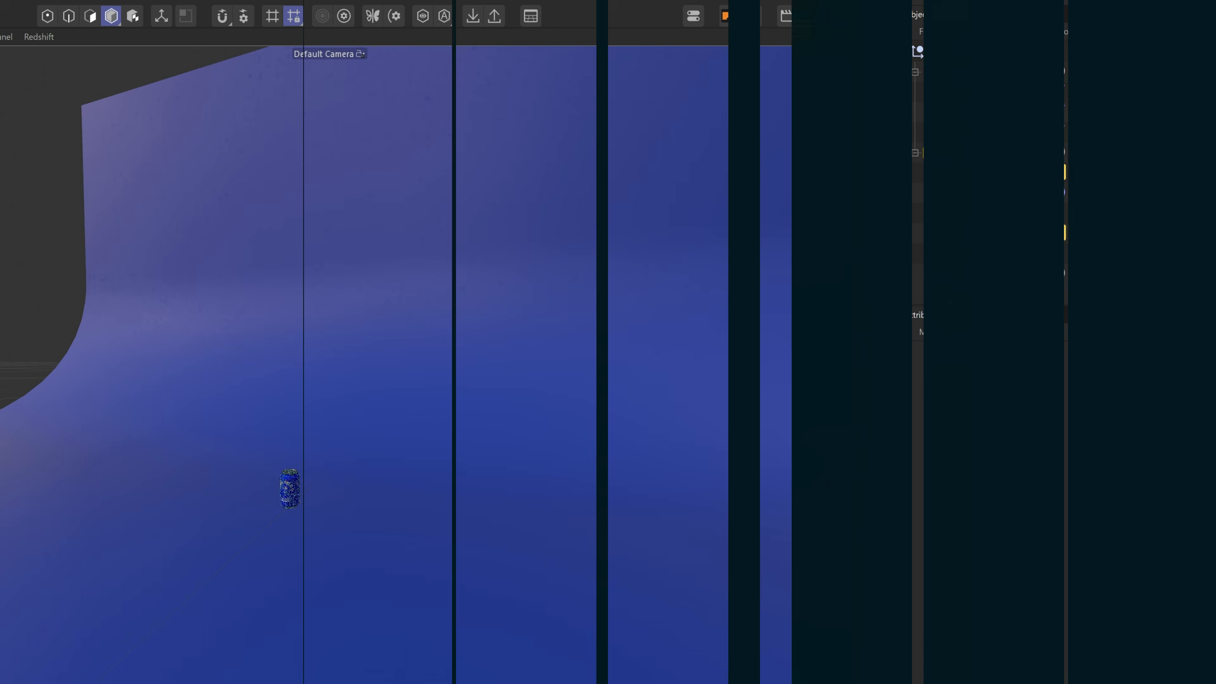
pyautogui.click(1065, 225)
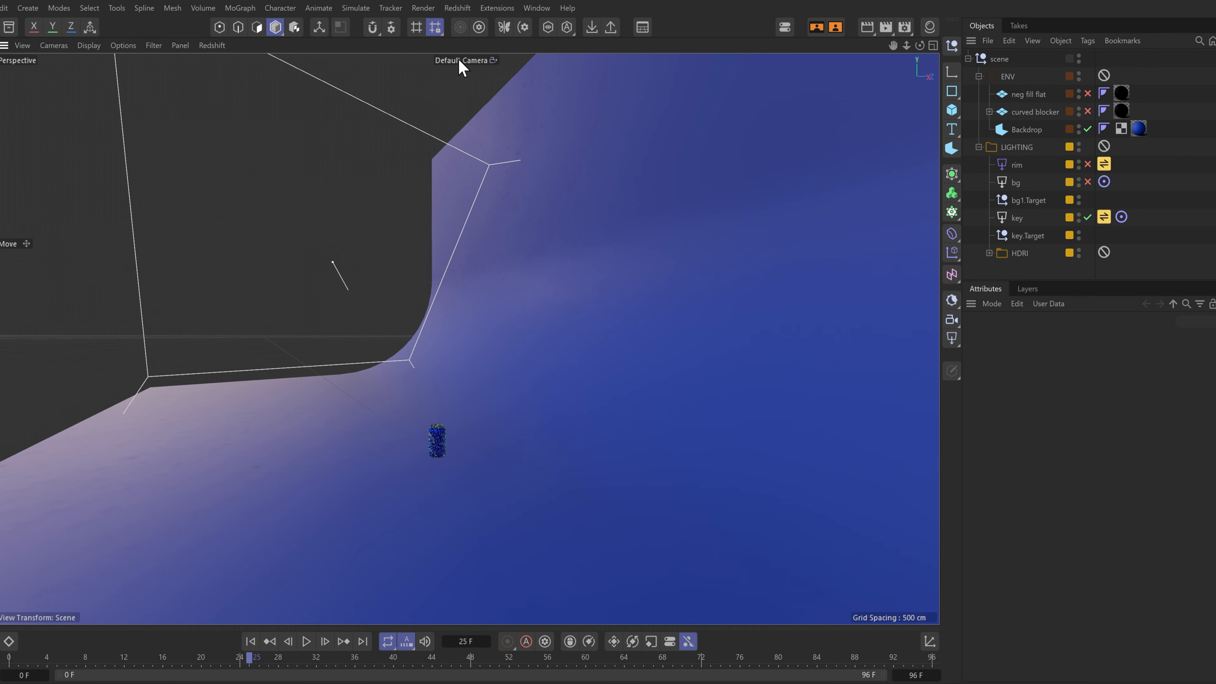
pyautogui.click(460, 68)
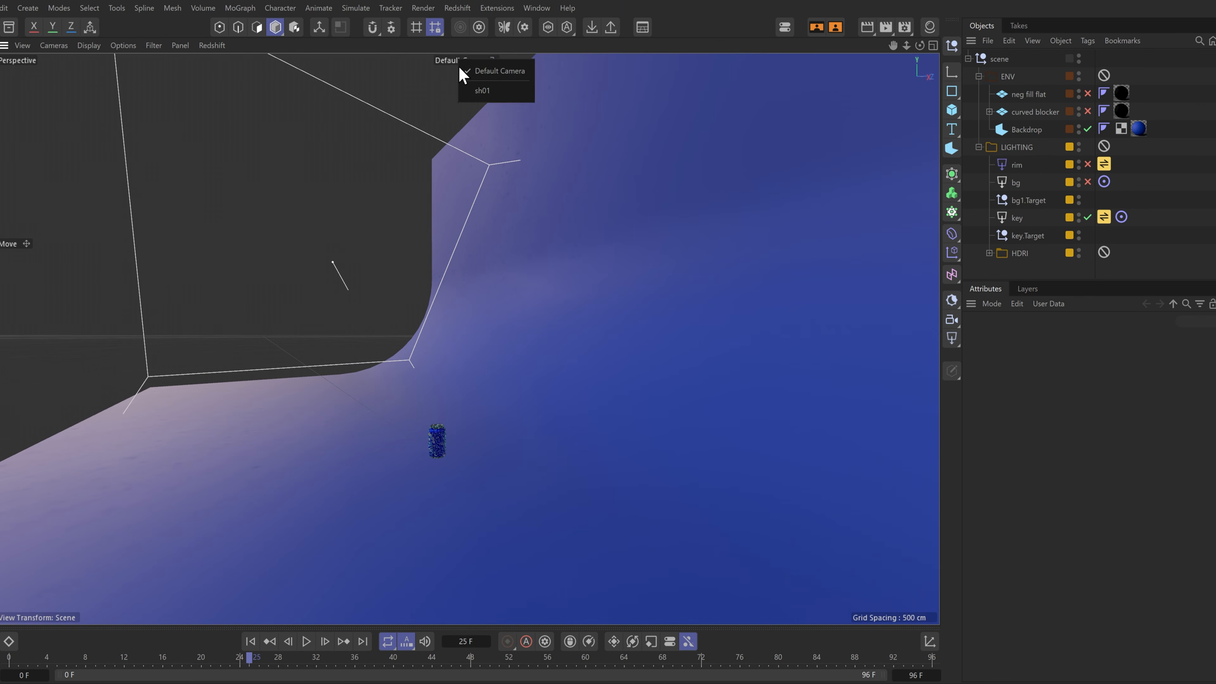
pyautogui.click(474, 89)
pyautogui.click(214, 45)
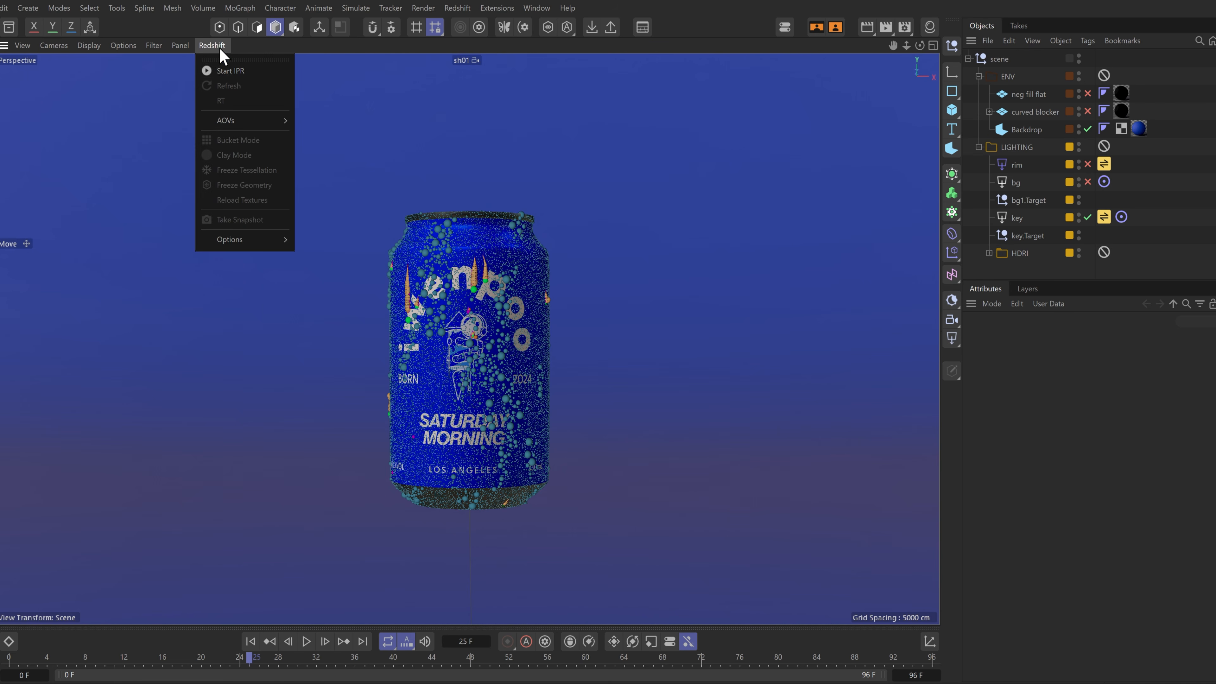
pyautogui.click(235, 75)
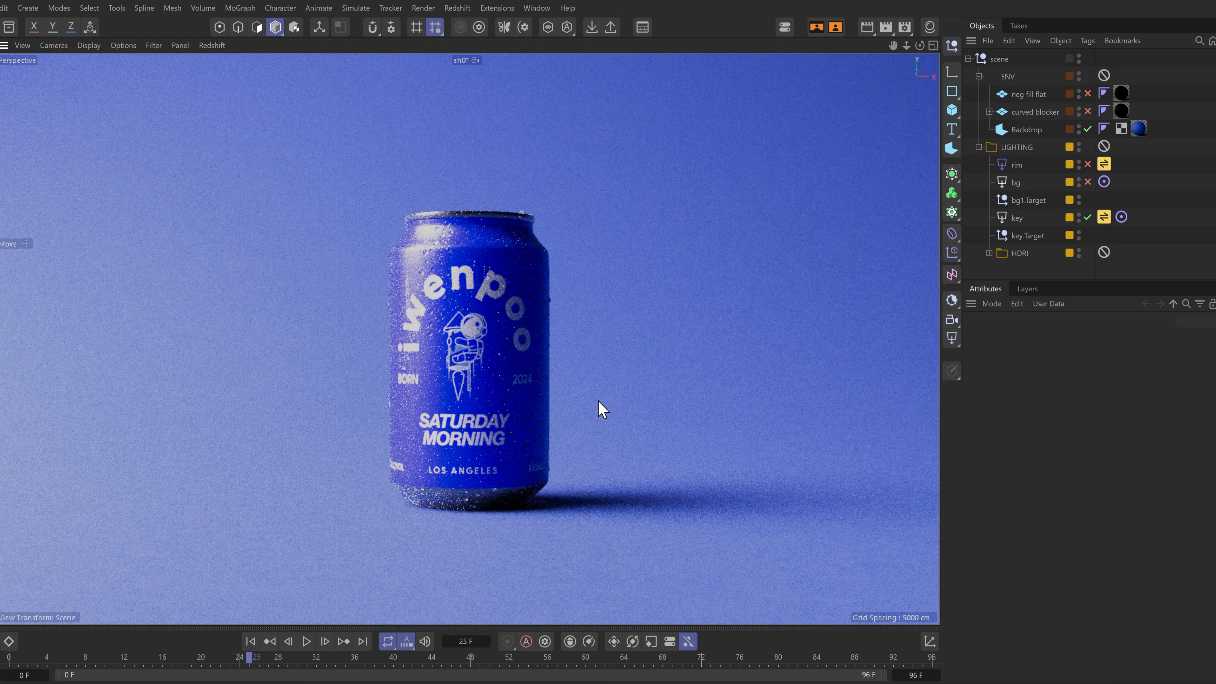
# - Toggle the letterbox mask and start the Redshift IPR render of the blue can again
pyautogui.click(818, 25)
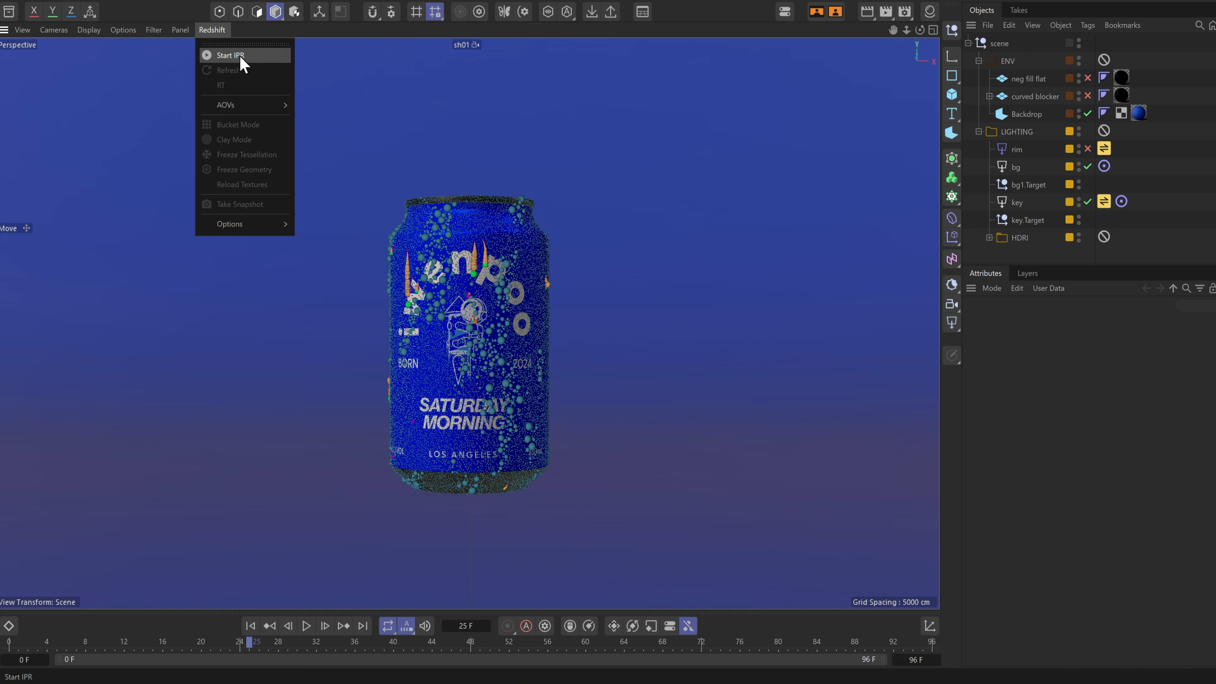
pyautogui.click(240, 58)
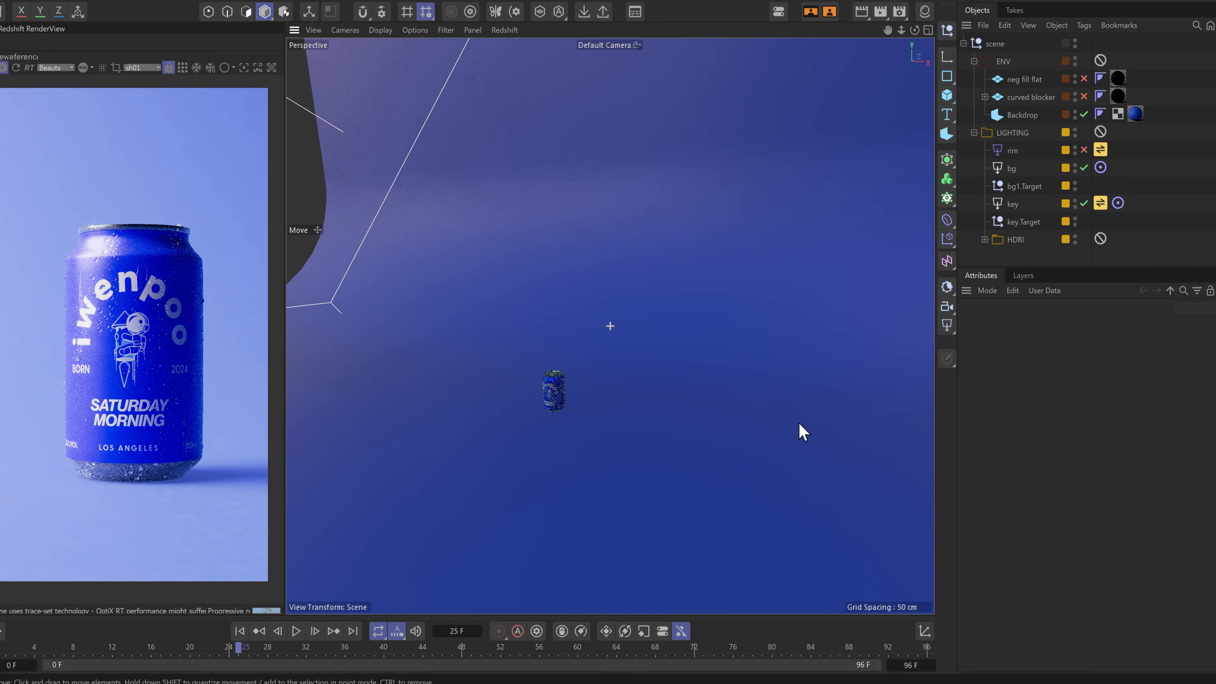
# - Enable the rim light and the curved blocker around the blue can
pyautogui.click(1044, 161)
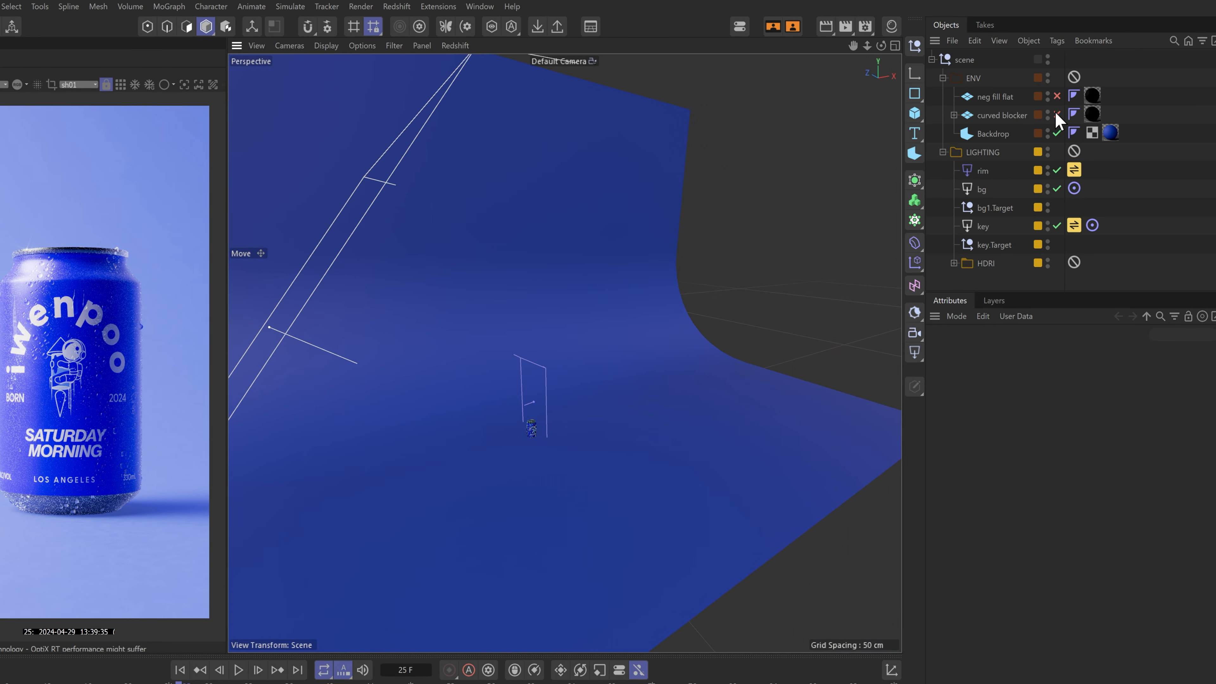
pyautogui.click(1056, 114)
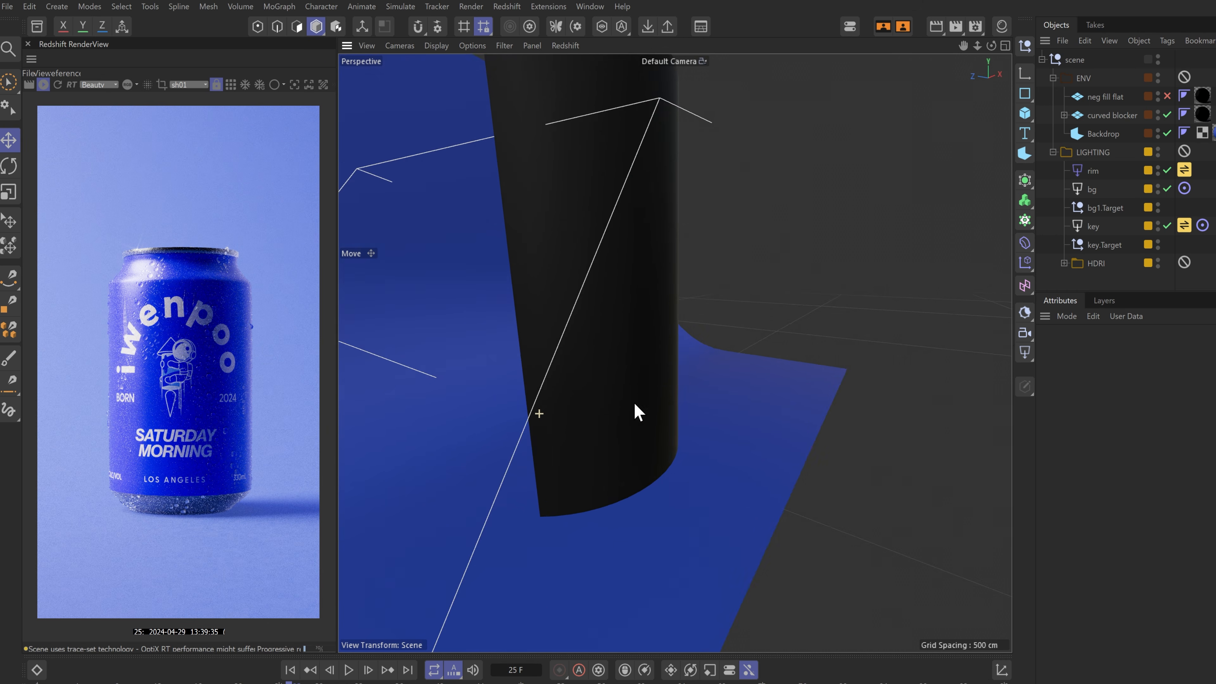
pyautogui.keyDown('alt'); pyautogui.moveTo(638, 411); pyautogui.dragTo(711, 429); pyautogui.keyUp('alt')
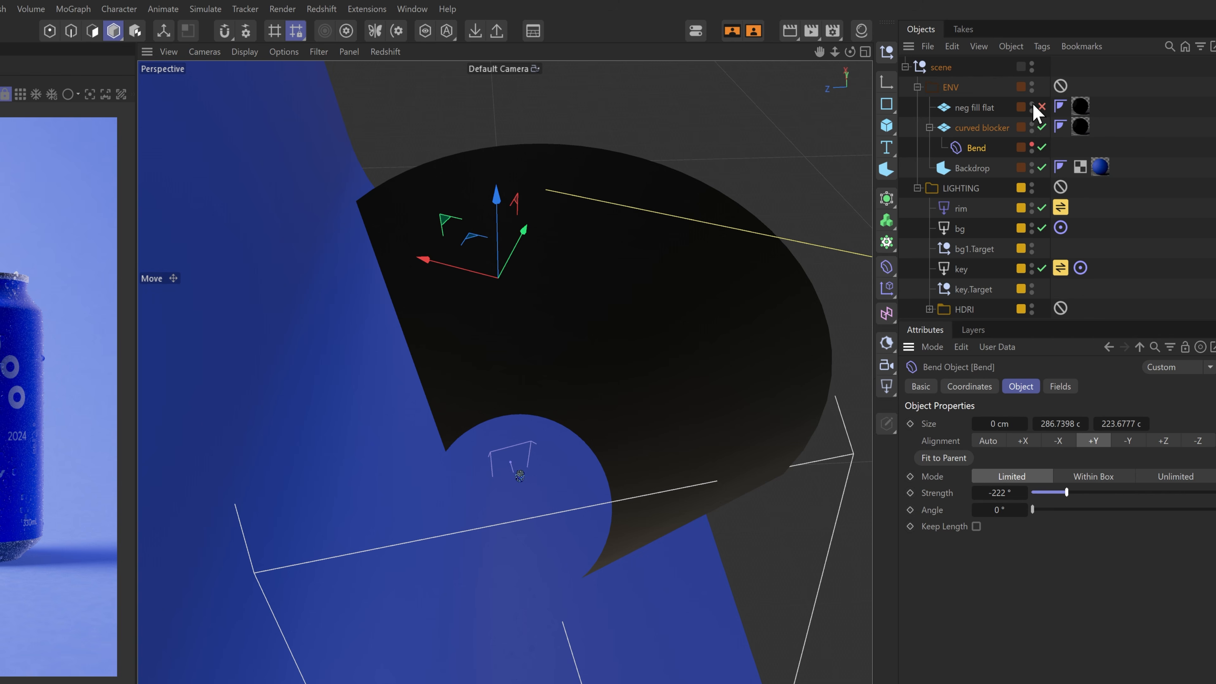
# - Enable the neg fill flat and inspect its placement next to the can
pyautogui.click(1040, 107)
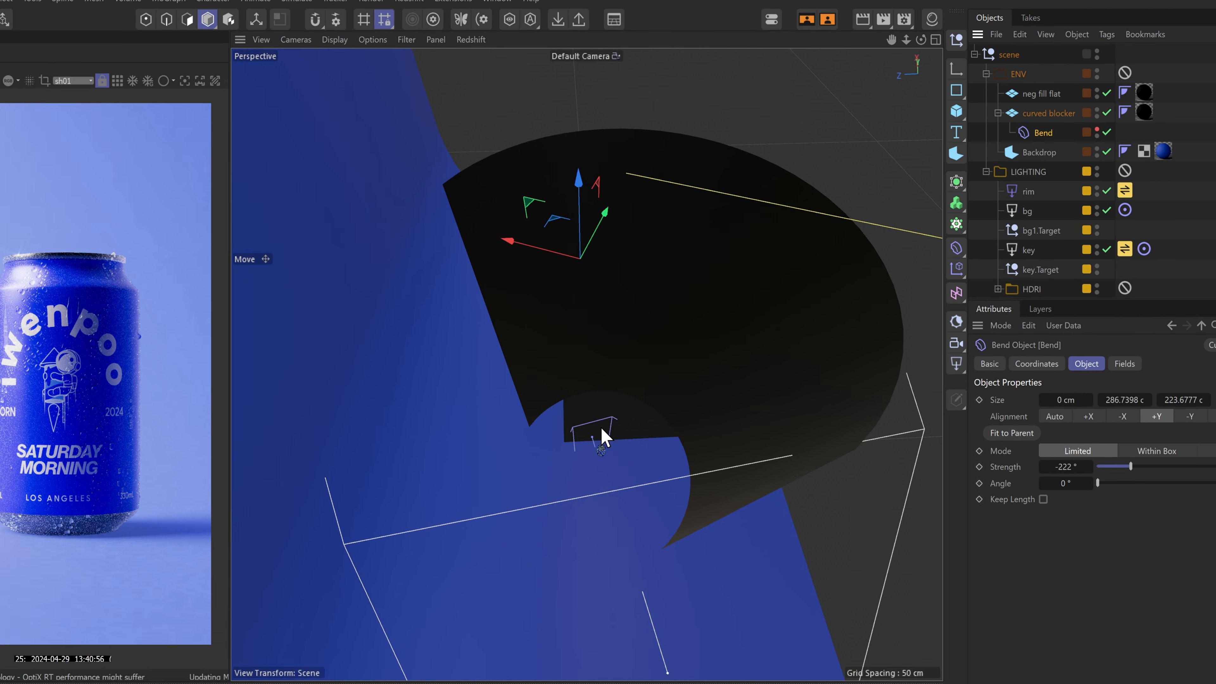
pyautogui.scroll(5, 574, 435)
pyautogui.scroll(5, 679, 398)
pyautogui.keyDown('alt'); pyautogui.moveTo(677, 437); pyautogui.dragTo(721, 333); pyautogui.keyUp('alt')
pyautogui.click(641, 408)
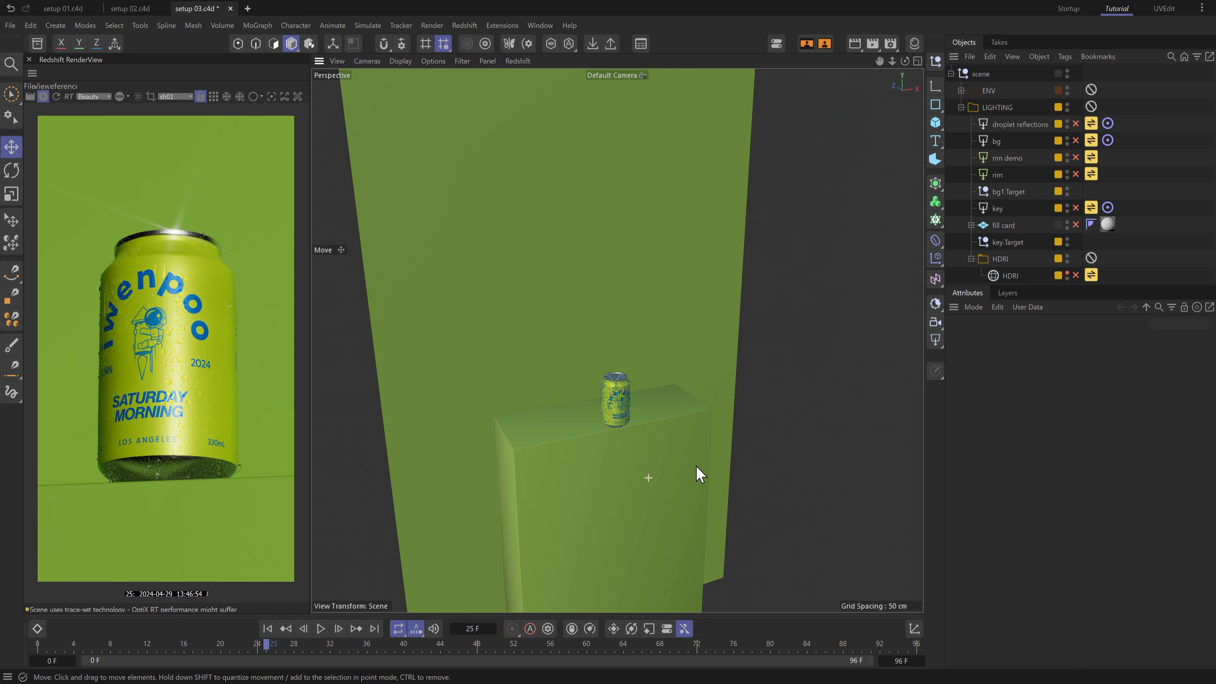
# - Inspect the green scene's HDRI light, including its art_studio_8k.hdr texture path and general settings
pyautogui.keyDown('alt'); pyautogui.moveTo(701, 474); pyautogui.dragTo(572, 445); pyautogui.keyUp('alt')
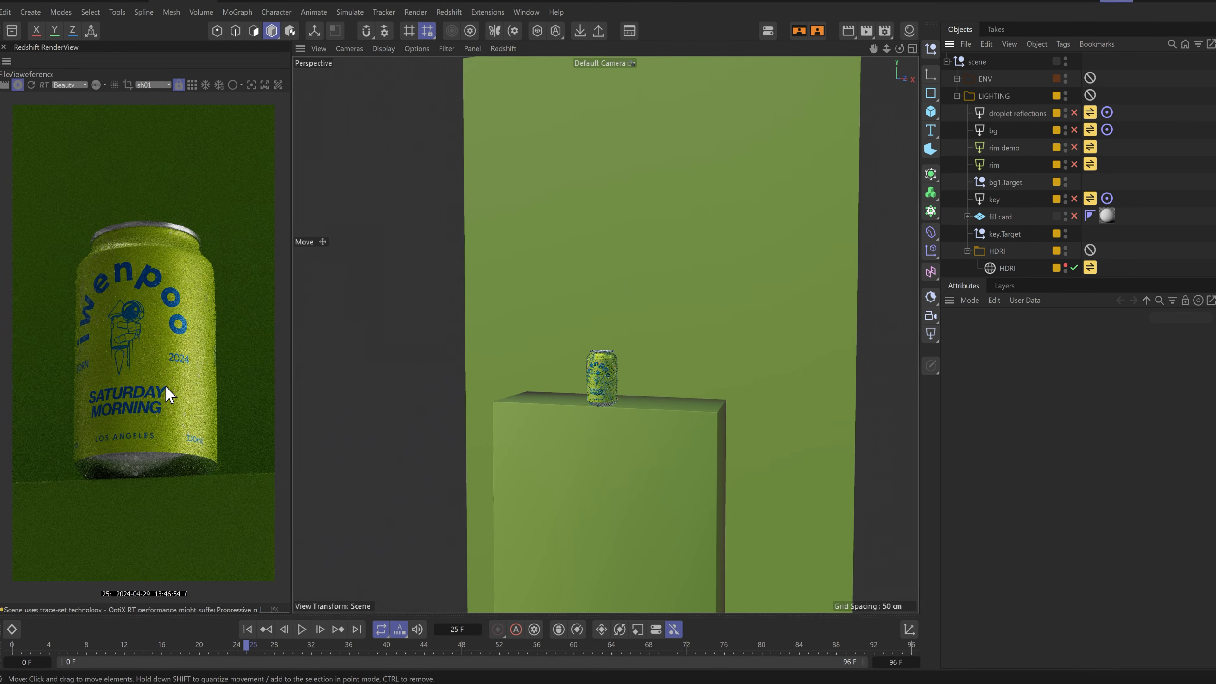
pyautogui.click(1007, 267)
pyautogui.moveTo(1118, 468); pyautogui.dragTo(1173, 470)
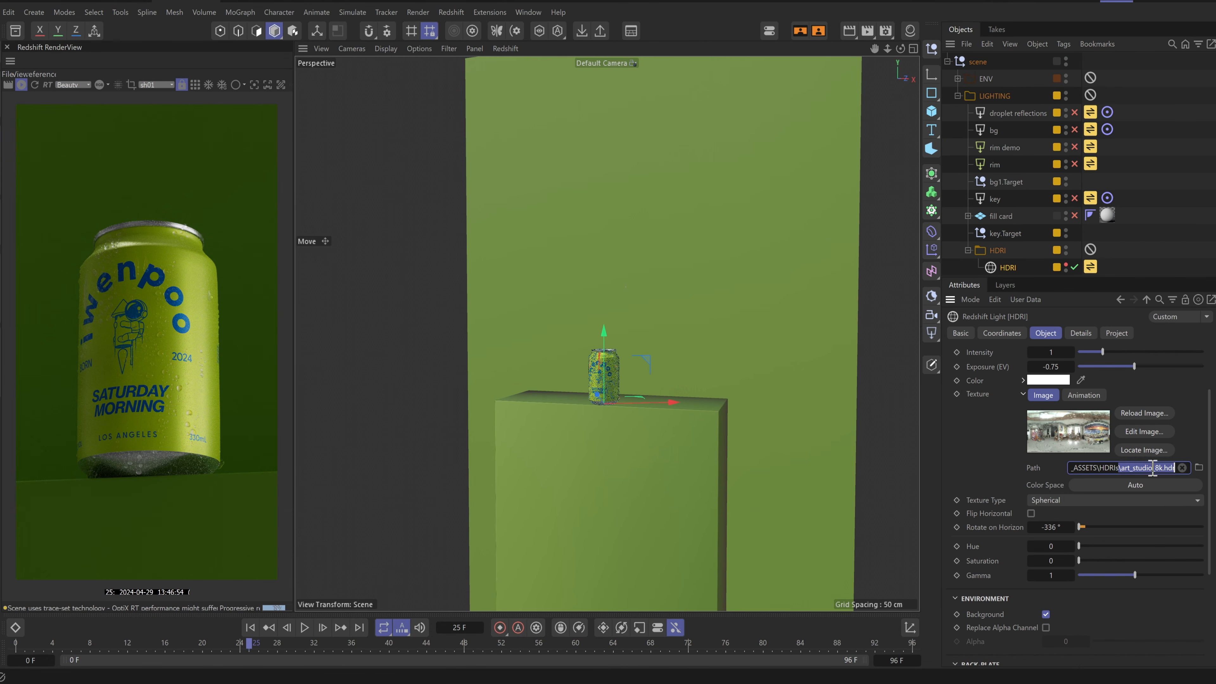
pyautogui.click(1149, 467)
pyautogui.scroll(1, 1149, 473)
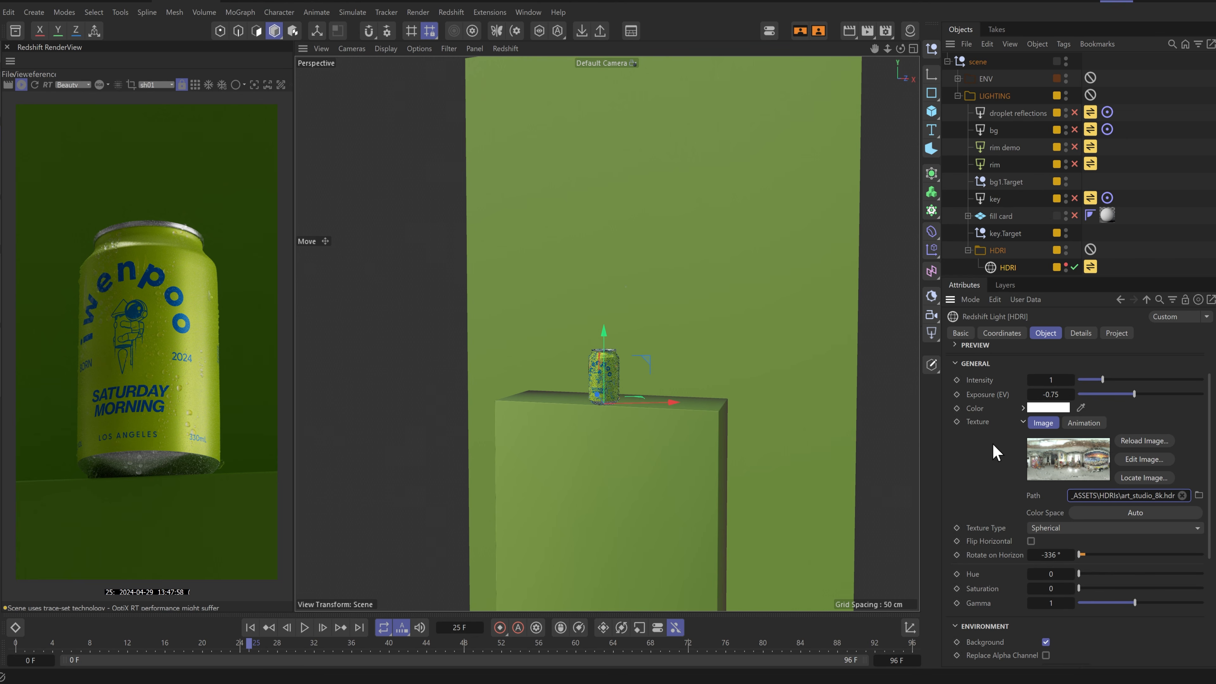
# - Try other heading rotations on the HDRI light and return the heading to -336°
pyautogui.click(1010, 335)
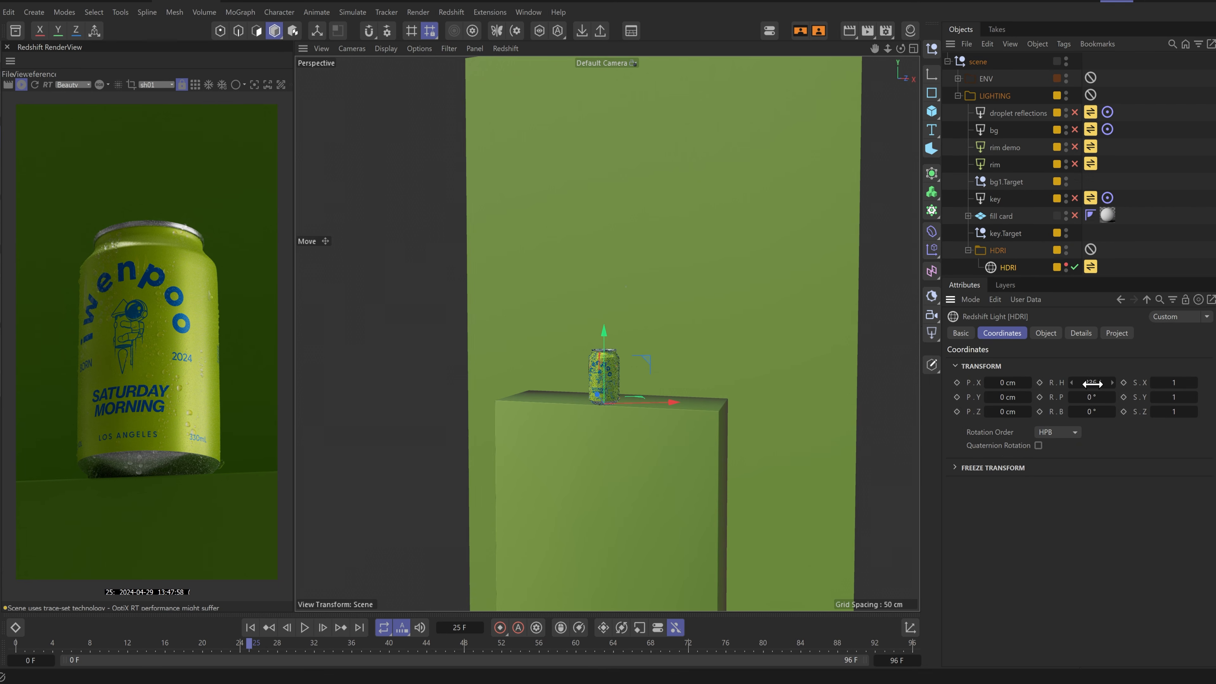
pyautogui.moveTo(1091, 382); pyautogui.dragTo(1082, 382)
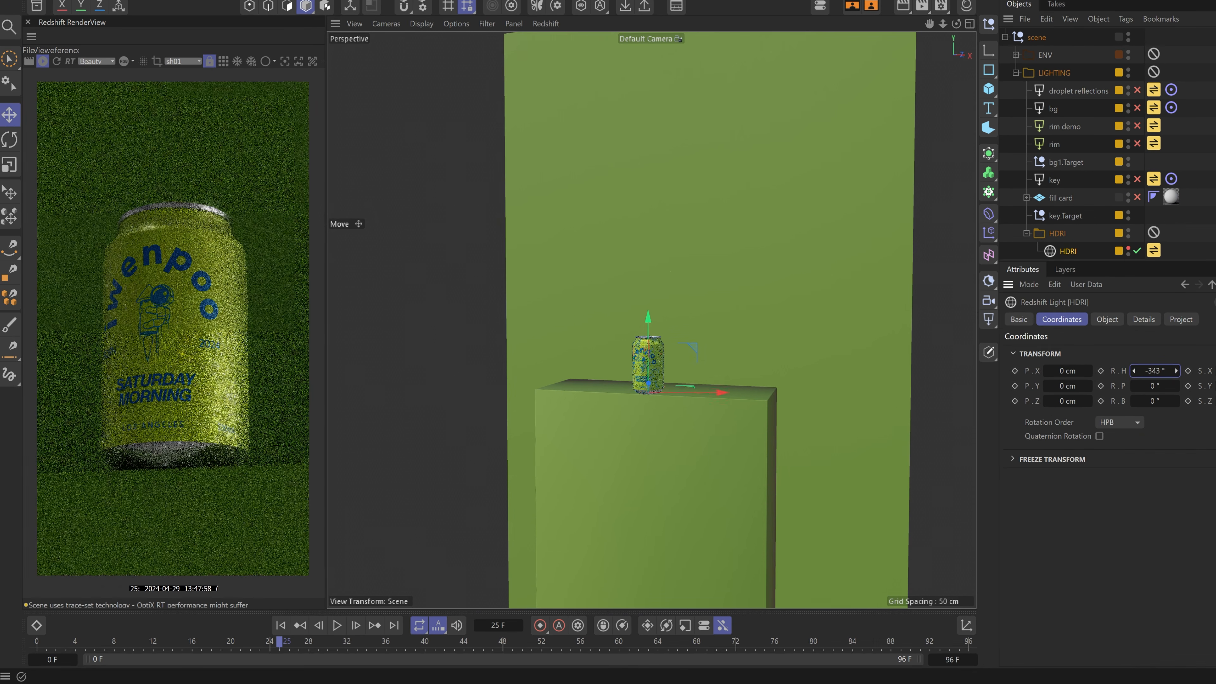
pyautogui.moveTo(1154, 371)
pyautogui.mouseDown()
pyautogui.moveTo(1040, 371)
pyautogui.moveTo(1143, 371)
pyautogui.mouseUp()
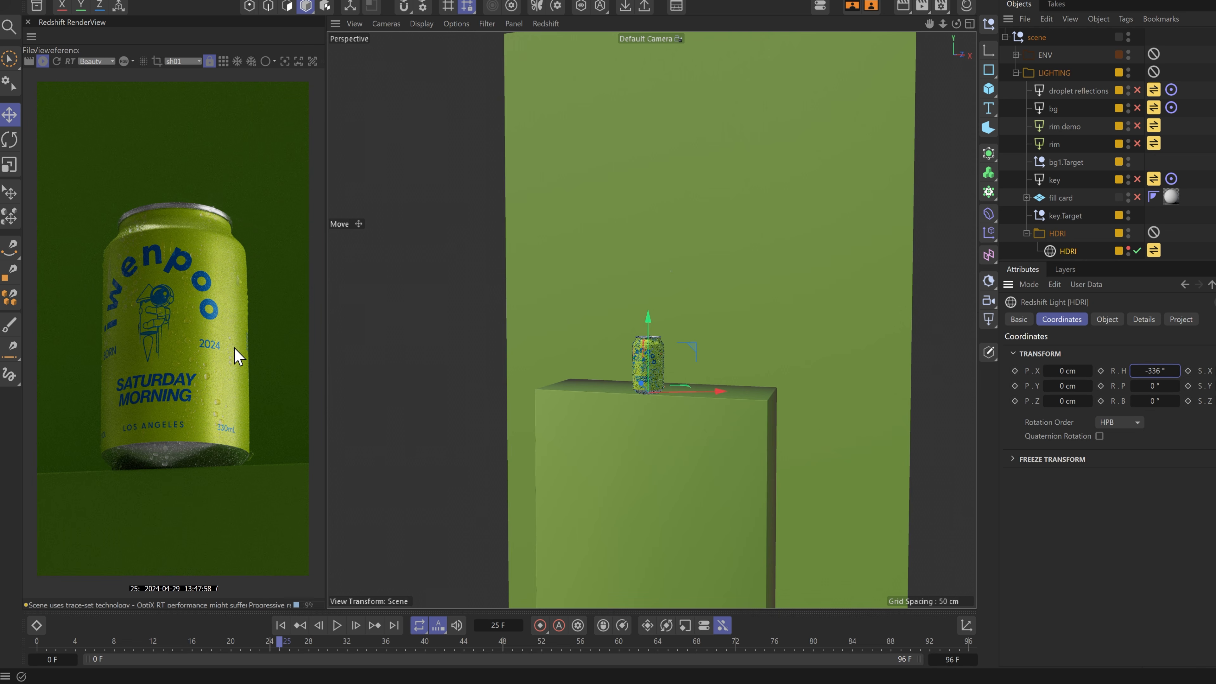
# - Enable the fill card and view its placement around the green can and pedestal
pyautogui.click(430, 354)
pyautogui.keyDown('alt'); pyautogui.moveTo(646, 372); pyautogui.dragTo(819, 396); pyautogui.keyUp('alt')
pyautogui.scroll(-5, 642, 390)
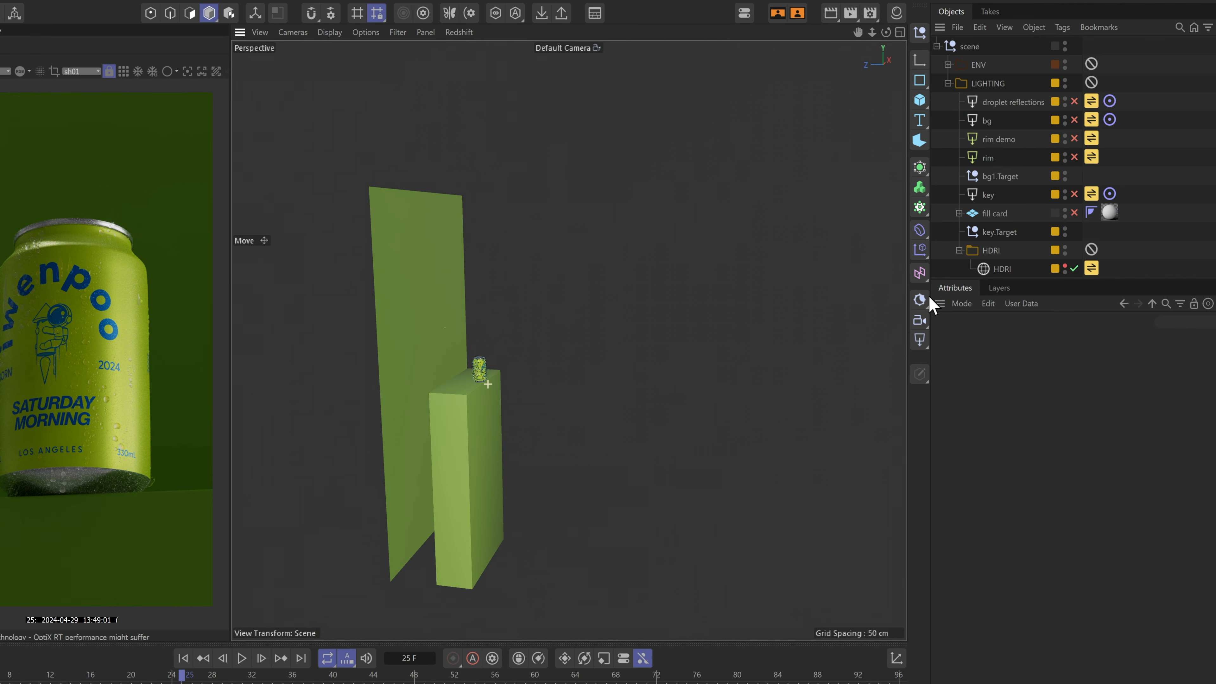
pyautogui.click(1074, 213)
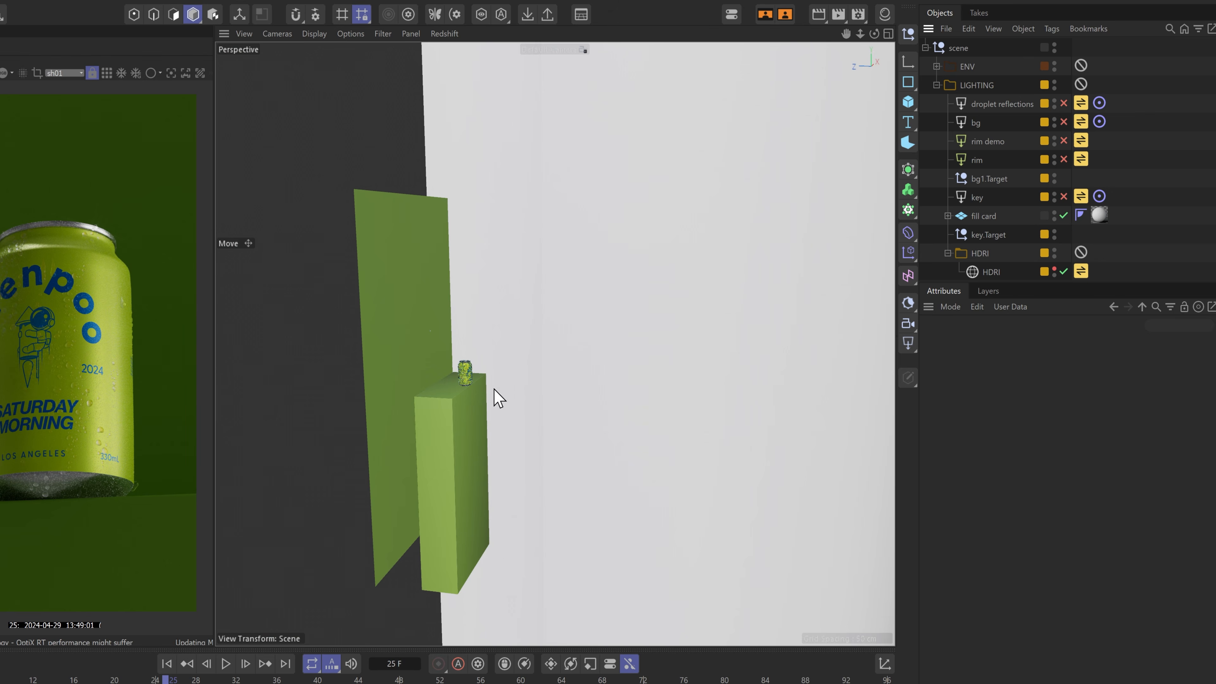
pyautogui.scroll(-5, 497, 397)
pyautogui.keyDown('alt'); pyautogui.moveTo(595, 399); pyautogui.dragTo(575, 423); pyautogui.keyUp('alt')
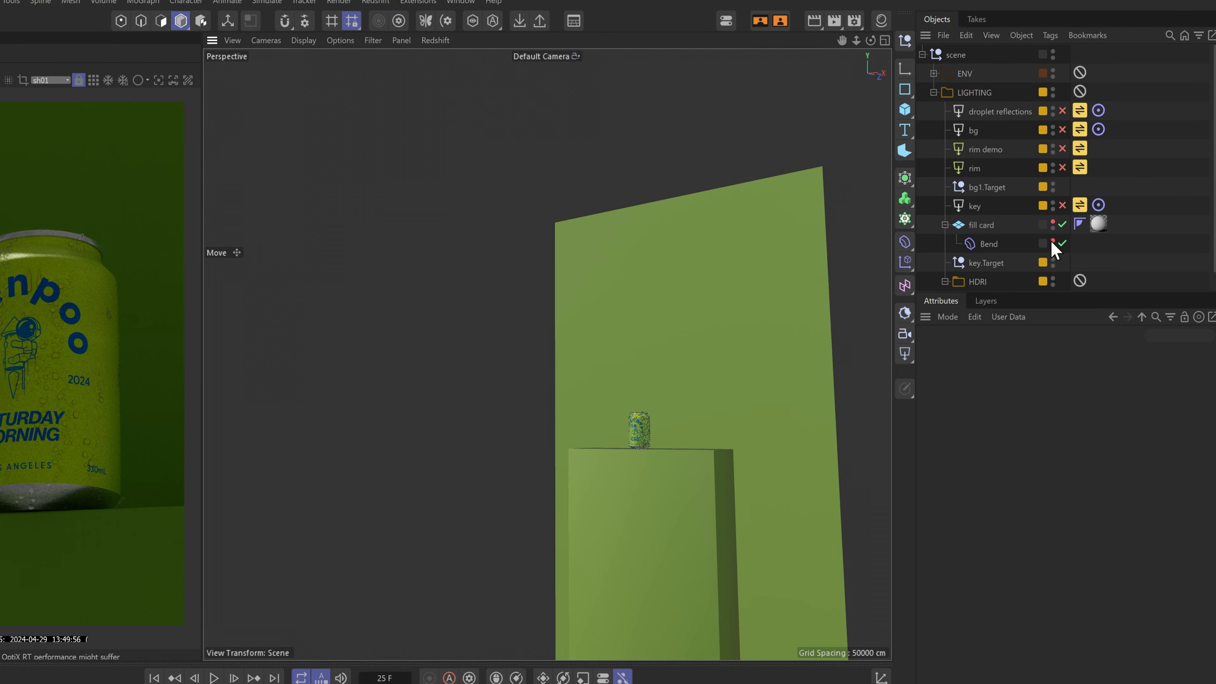
# - Enable the key light and review its exposure, softbox texture and area shape settings
pyautogui.click(1062, 205)
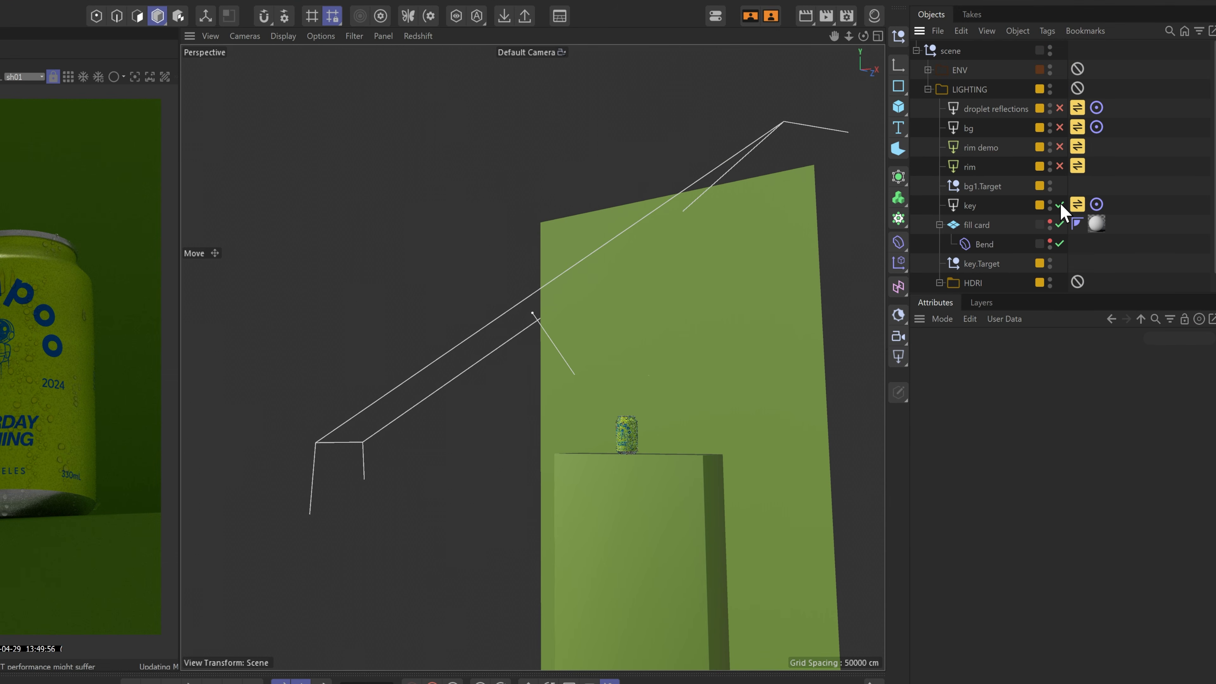
pyautogui.click(970, 206)
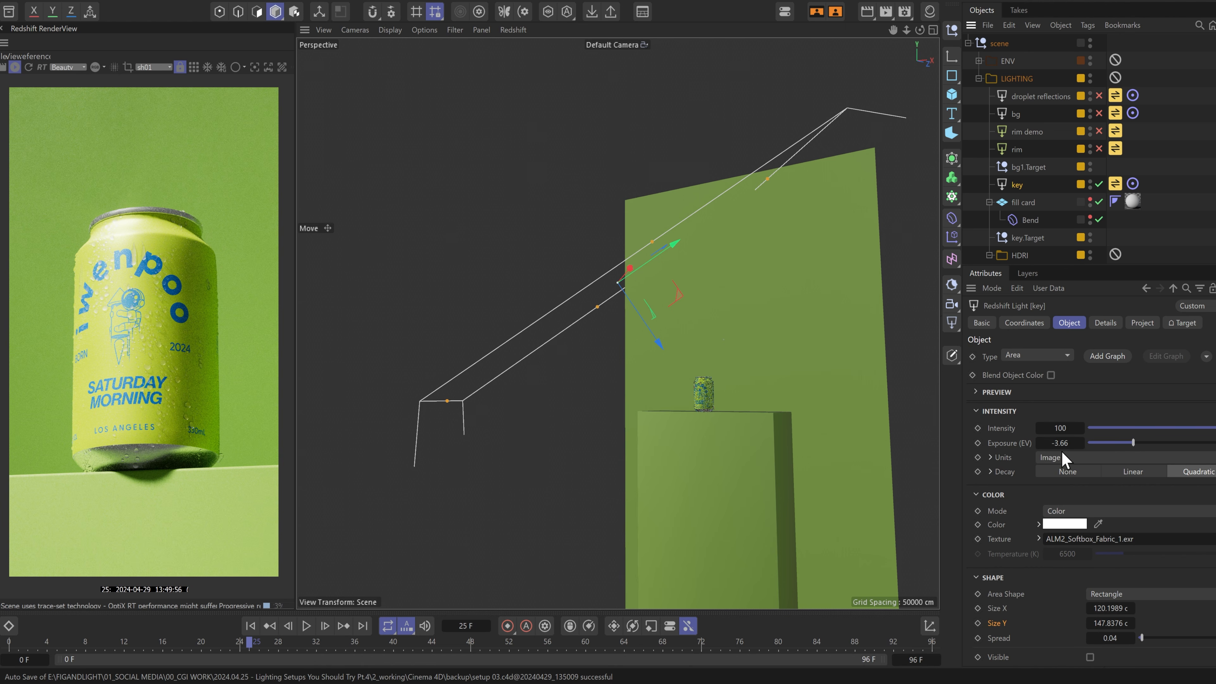
pyautogui.scroll(-1, 1173, 479)
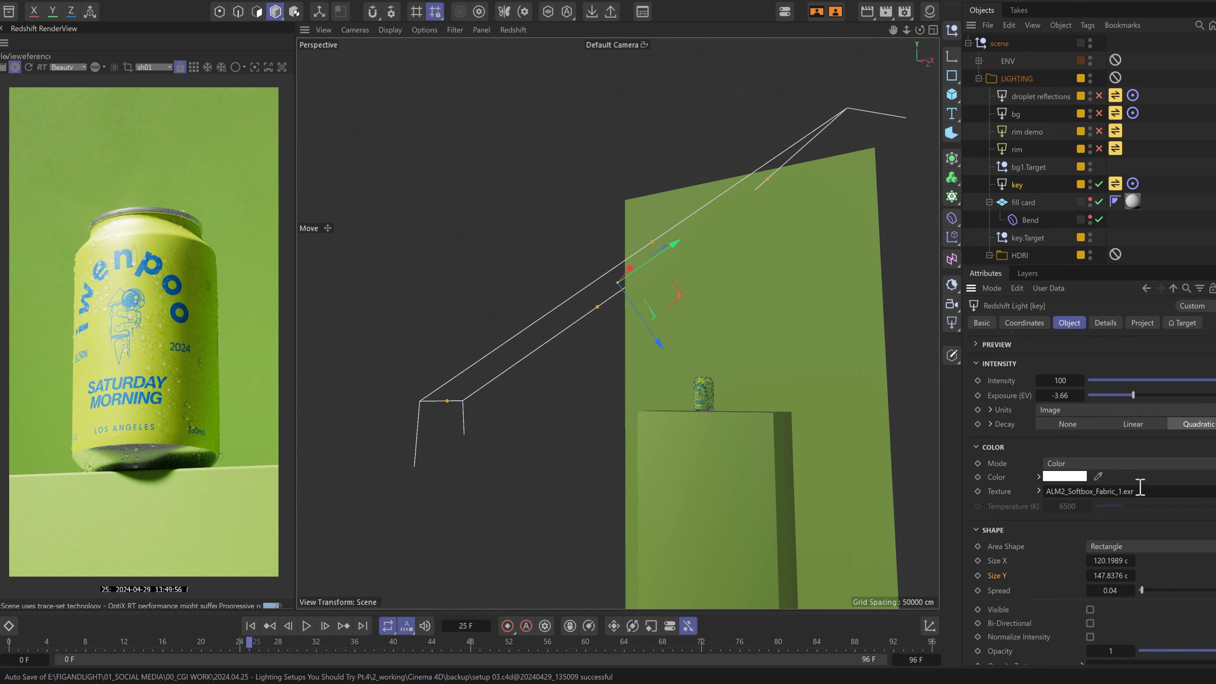
# - Check the key light's softbox texture file, ALM2_Softbox_Fabric_1.exr
pyautogui.moveTo(1159, 491); pyautogui.dragTo(1044, 489)
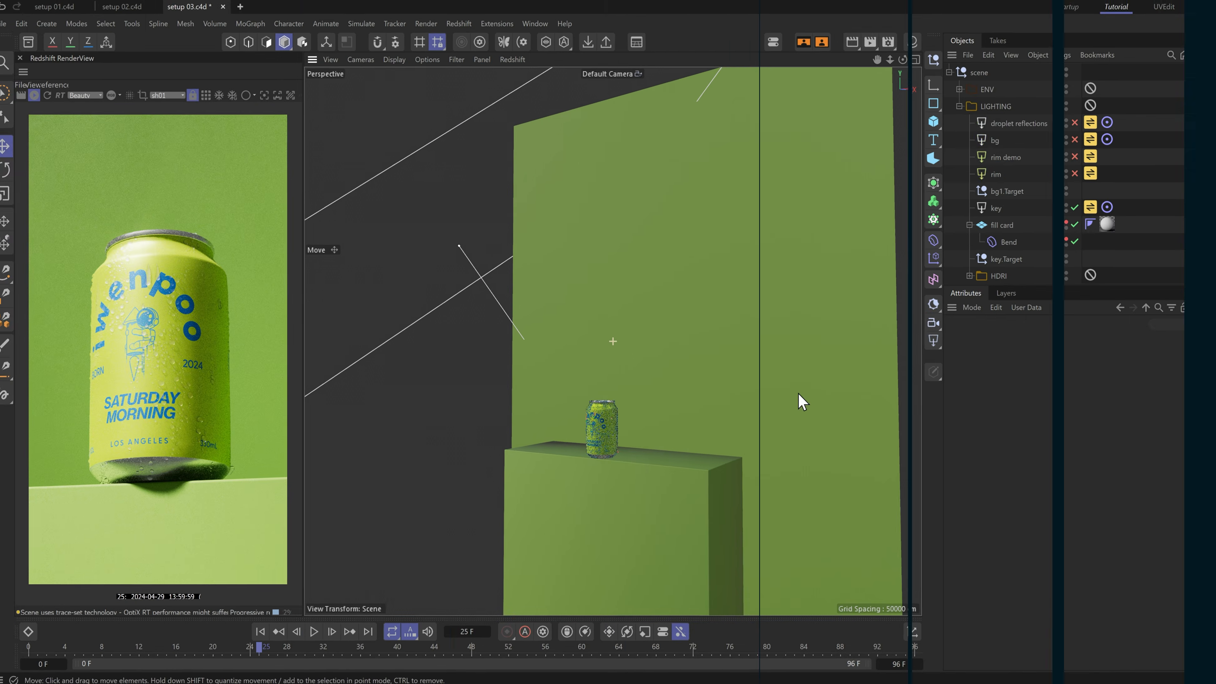
# - Enable the rim demo light and review its intensity, colour and shape settings and its placement behind the can
pyautogui.click(1075, 157)
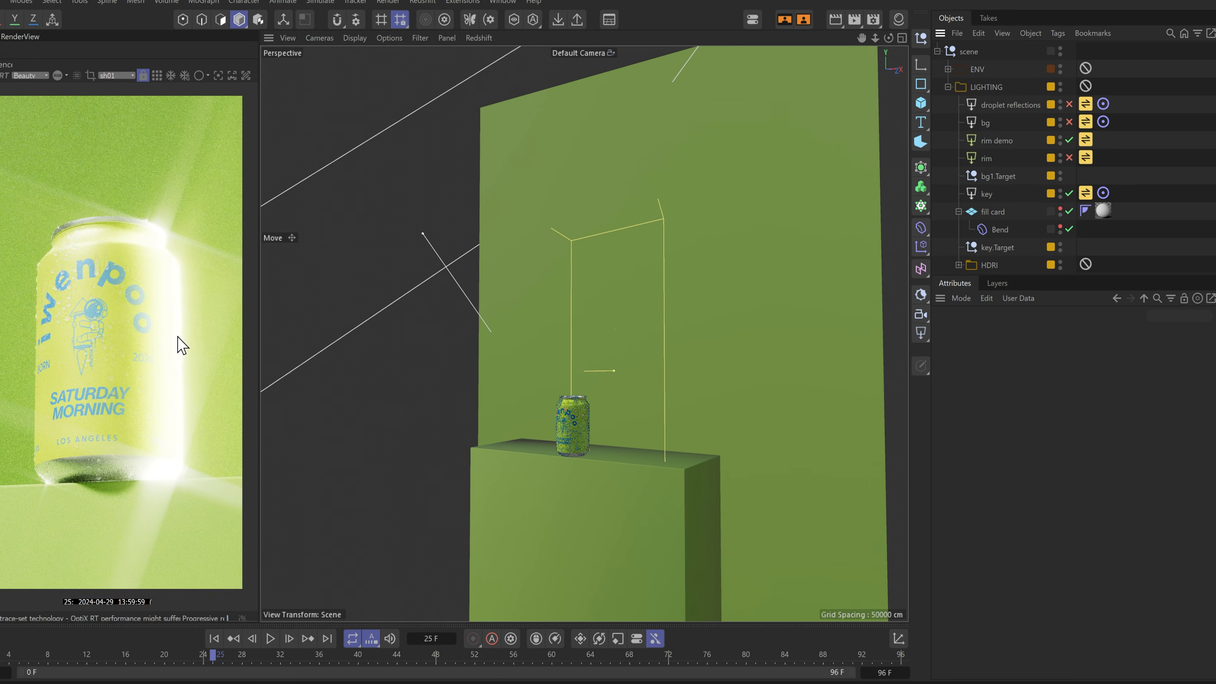
pyautogui.click(998, 139)
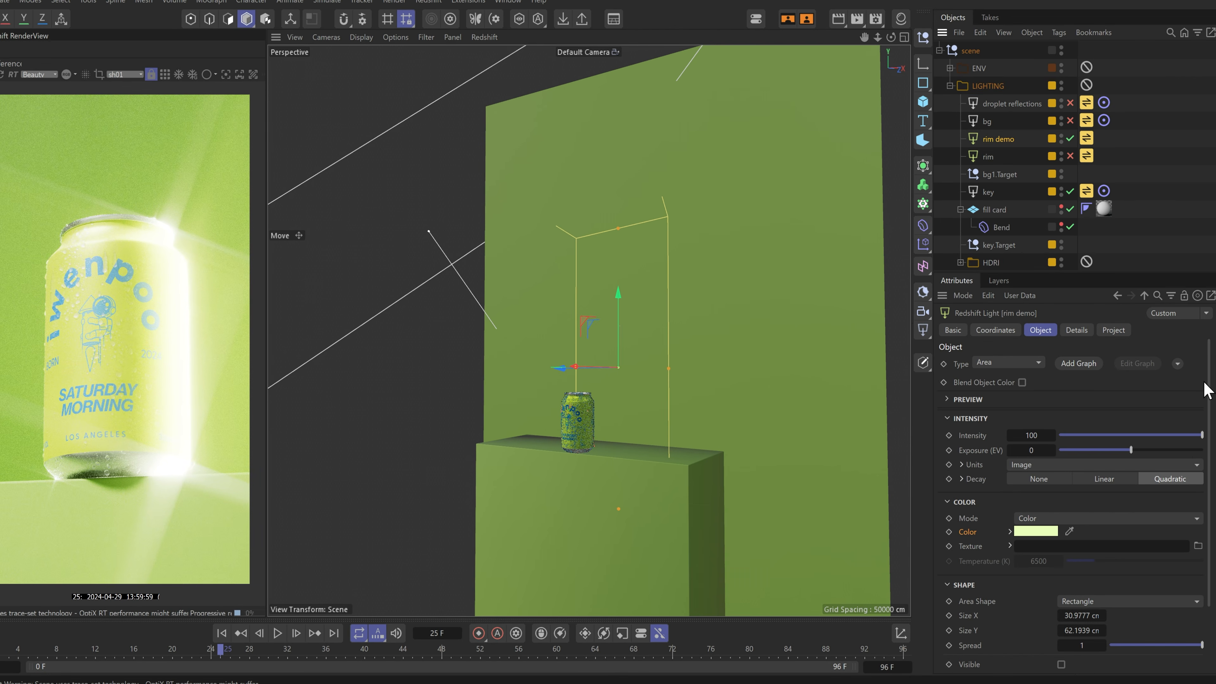
pyautogui.moveTo(1204, 388); pyautogui.dragTo(1208, 453)
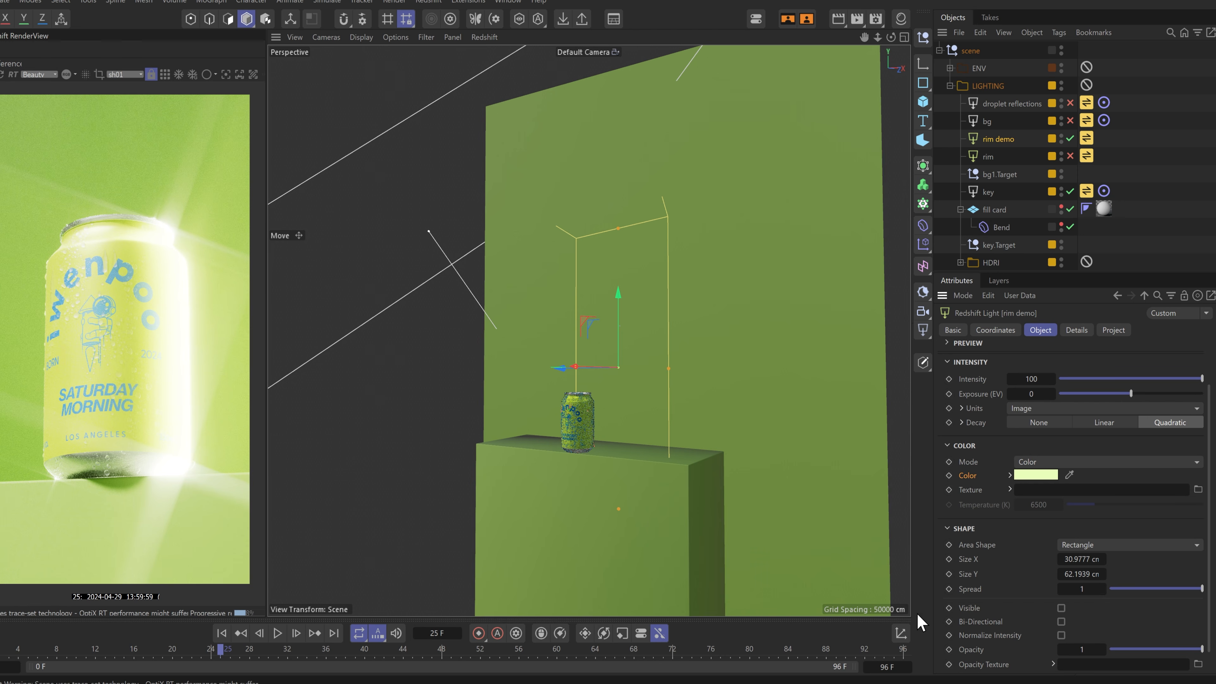
pyautogui.keyDown('alt'); pyautogui.moveTo(577, 421); pyautogui.dragTo(604, 450); pyautogui.keyUp('alt')
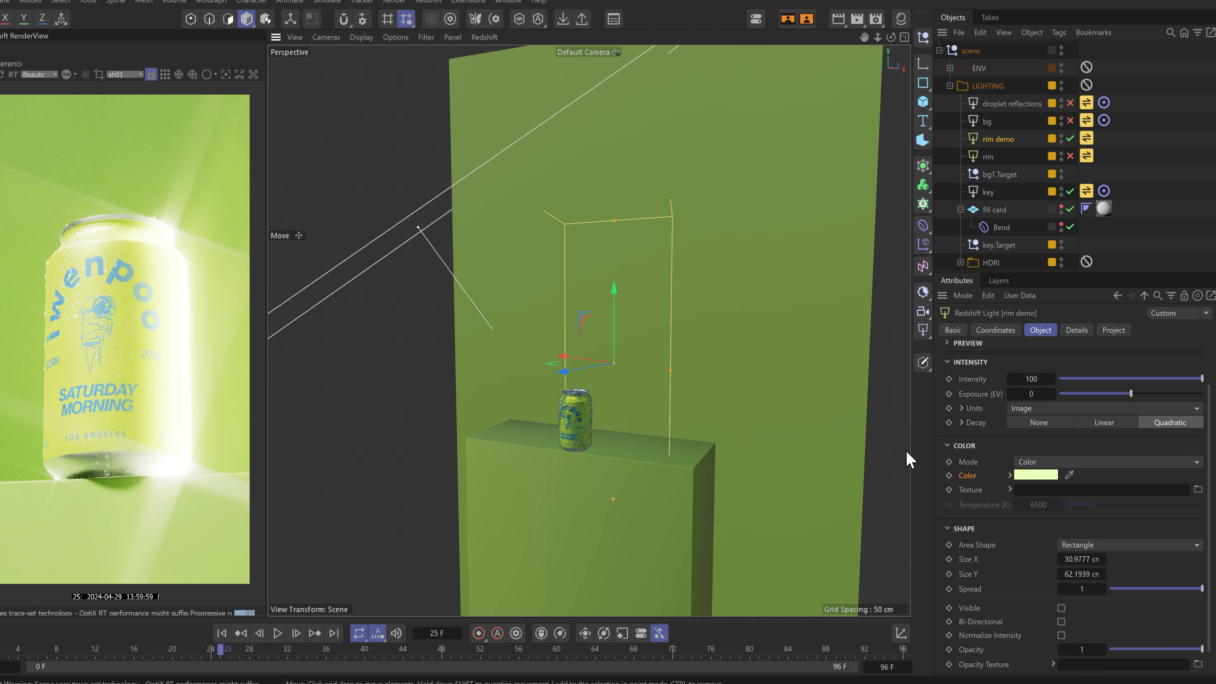
# - Set the rim demo light's exposure to -7.5 and reduce its spread
pyautogui.click(1032, 392)
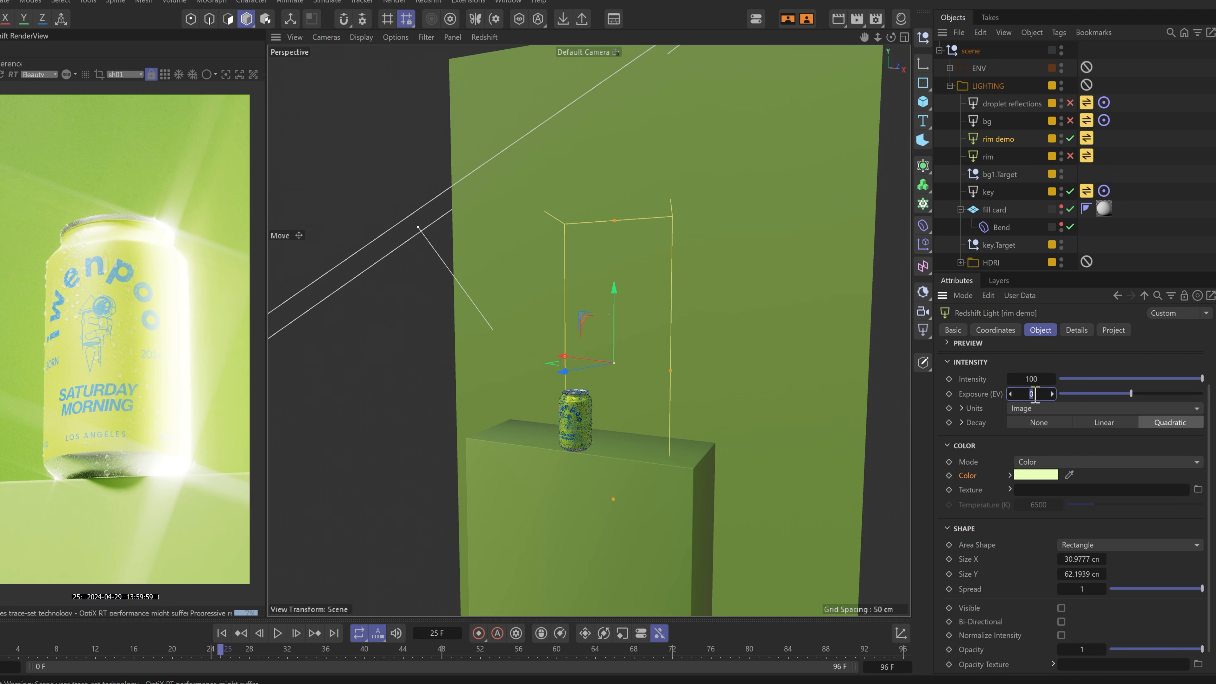
pyautogui.press('Return')
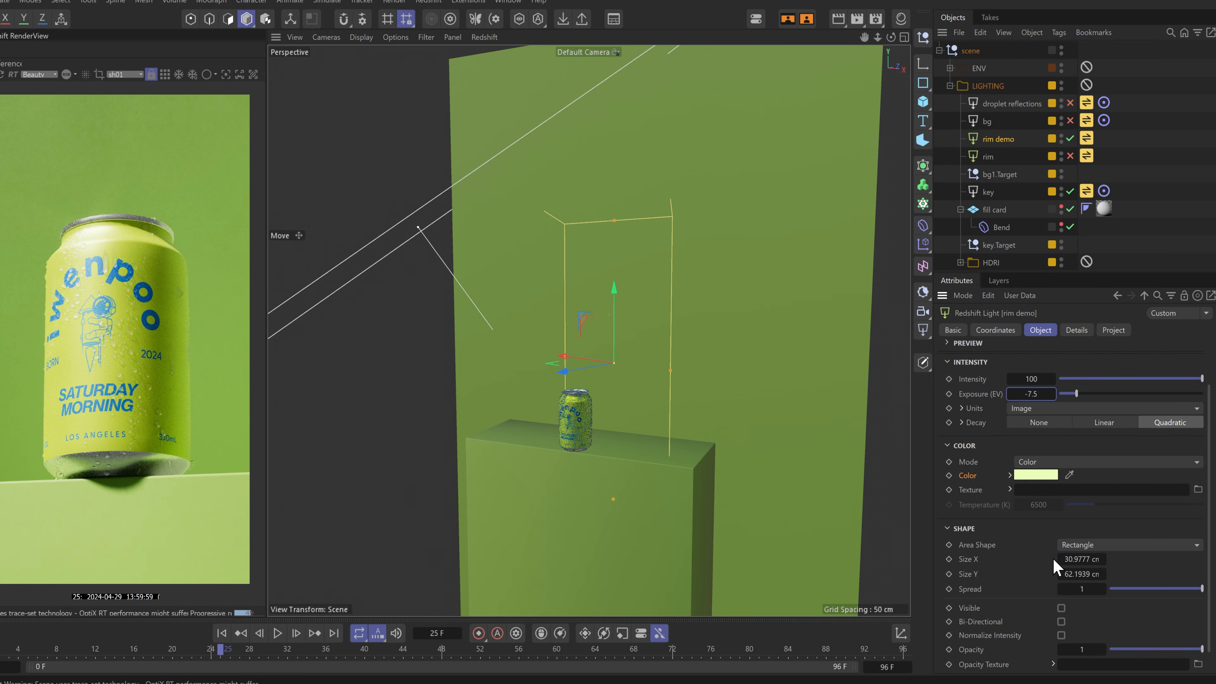
pyautogui.moveTo(1183, 595); pyautogui.dragTo(1120, 592)
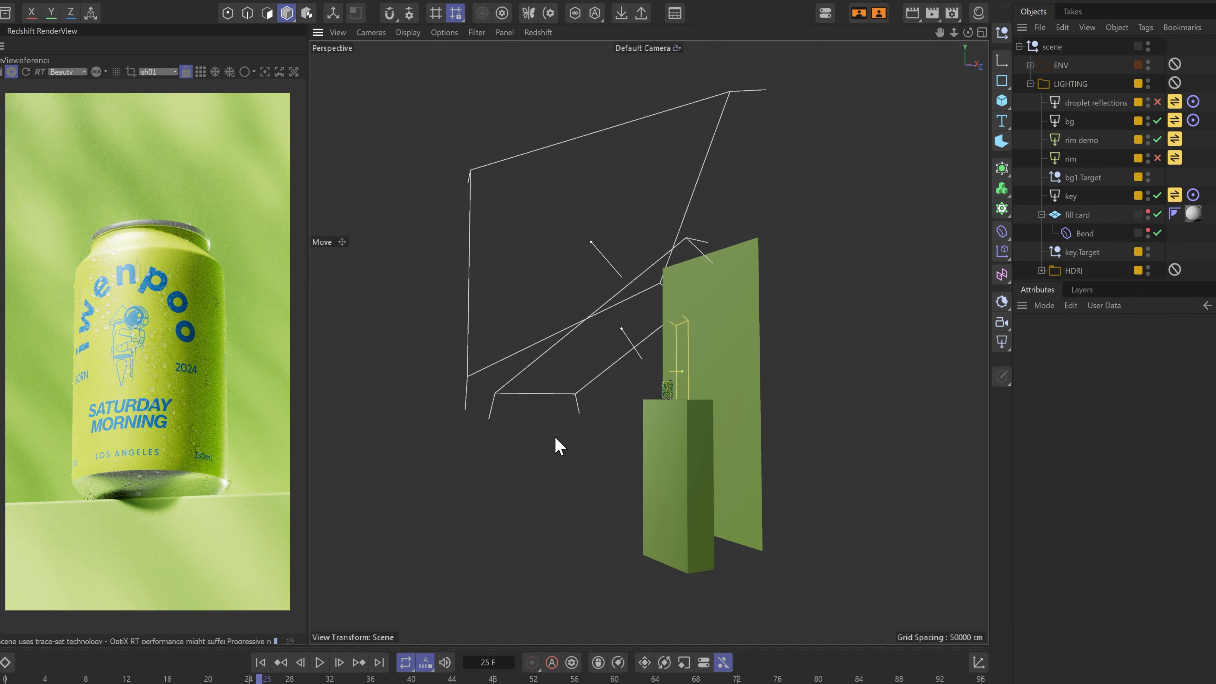
# - Inspect the bg light's placement, exposure, GSG_GC002_A007_TreeLoop03_000.jpg texture and area shape settings
pyautogui.keyDown('alt'); pyautogui.moveTo(584, 446); pyautogui.dragTo(688, 483); pyautogui.keyUp('alt')
pyautogui.click(1019, 119)
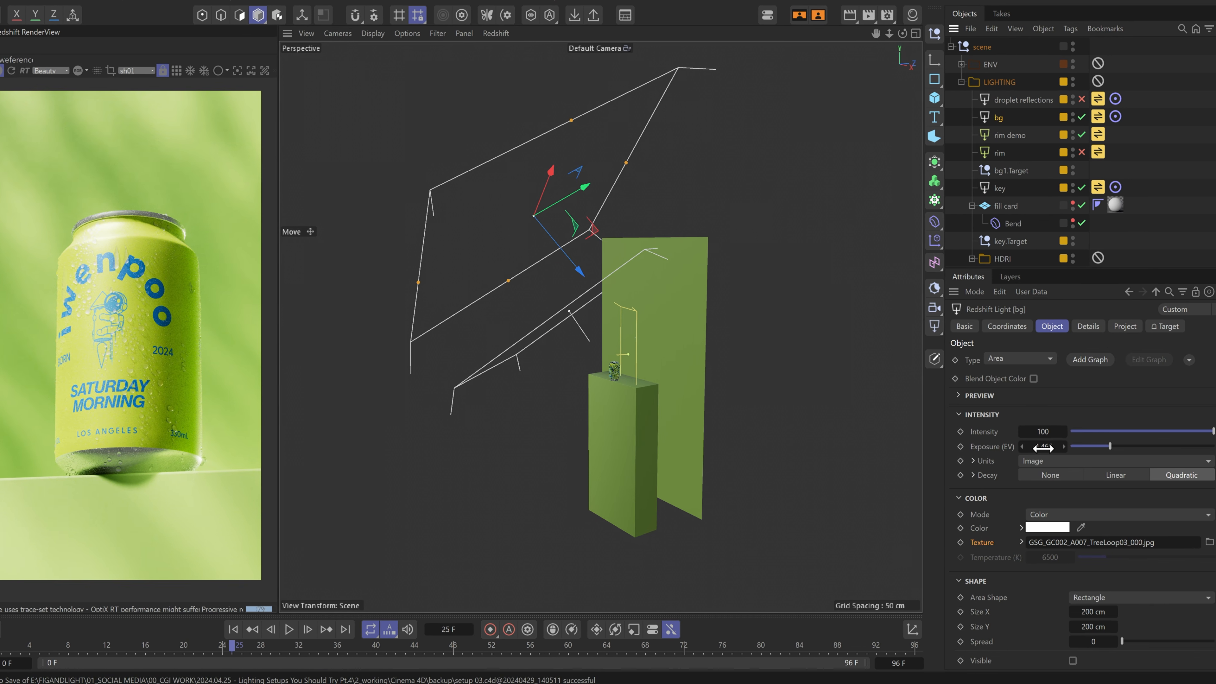
pyautogui.moveTo(1152, 538); pyautogui.dragTo(1017, 543)
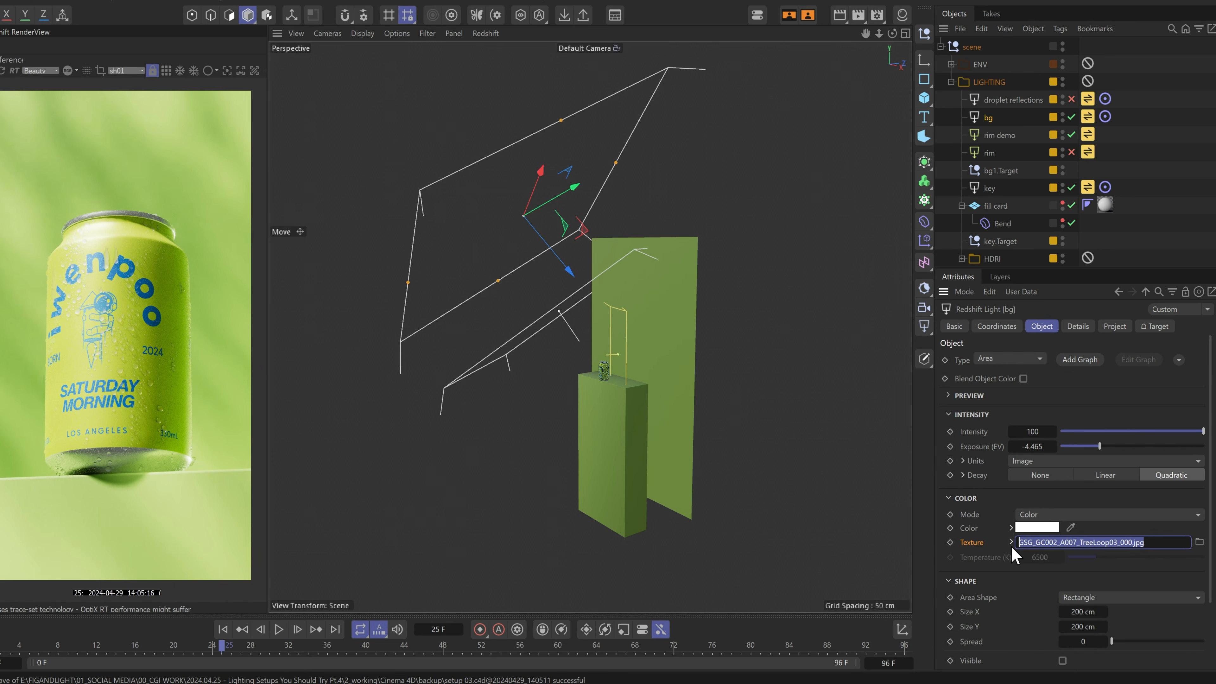
pyautogui.click(993, 544)
pyautogui.scroll(-3, 1147, 537)
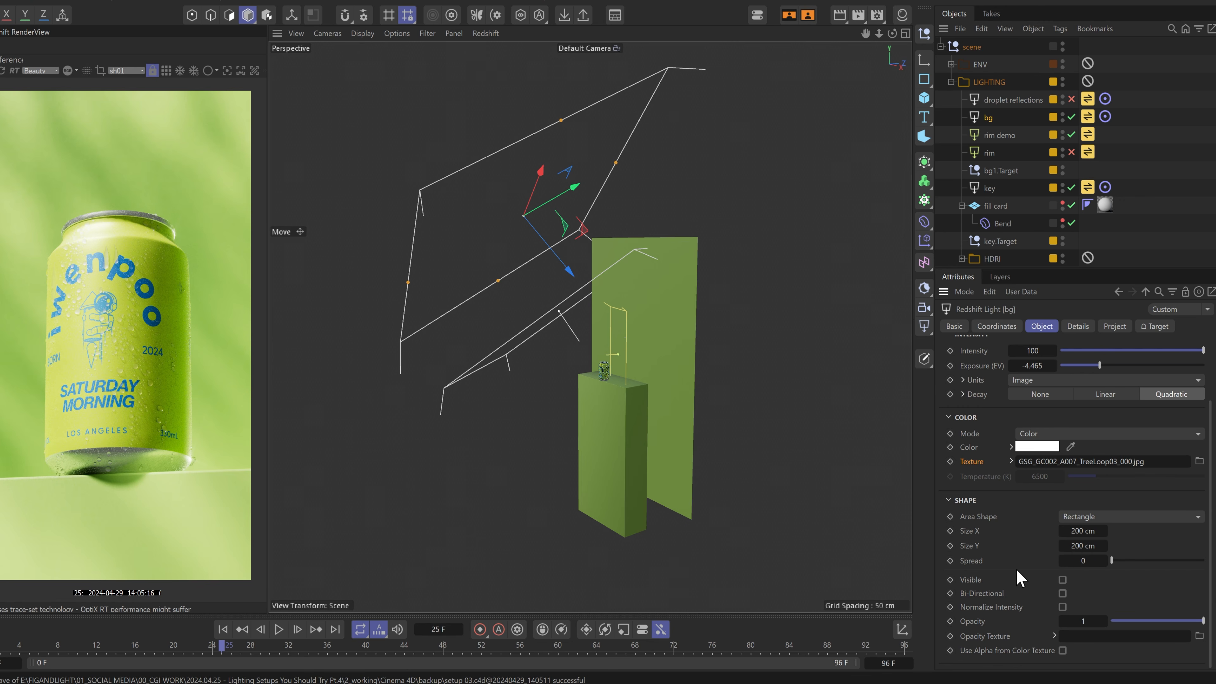
# - Check which objects the bg light is limited to in its project include list and look for them in the ENV group
pyautogui.click(1114, 327)
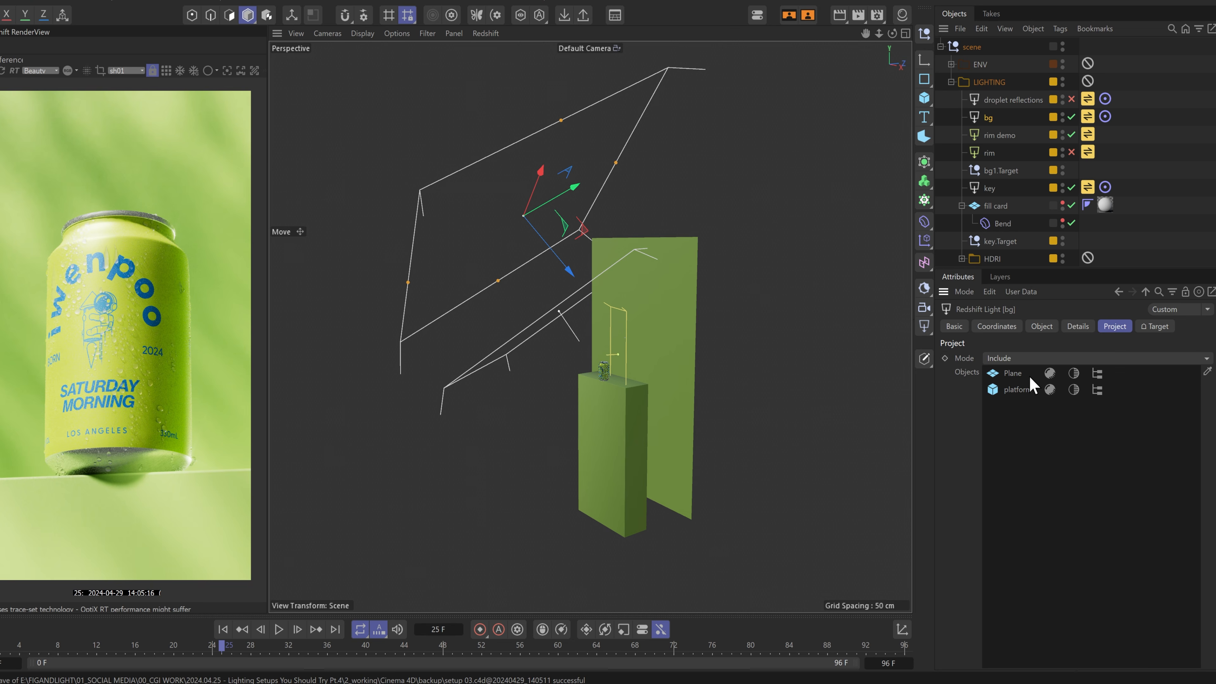
pyautogui.click(1041, 326)
pyautogui.click(1114, 326)
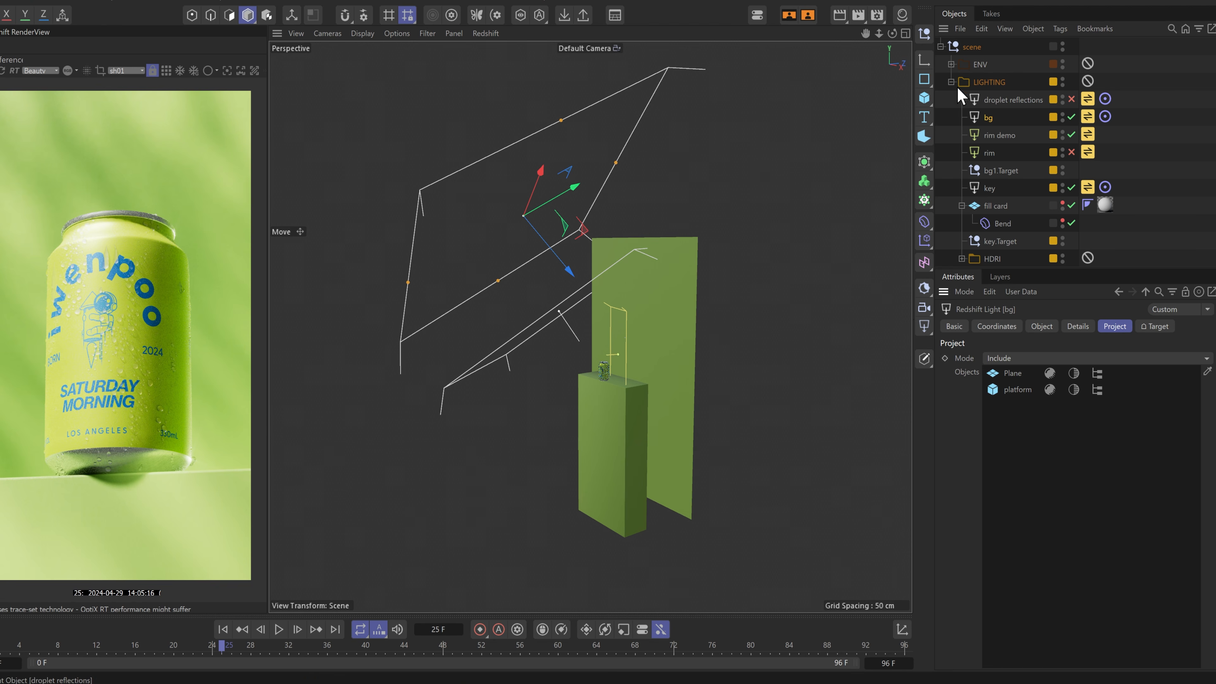
pyautogui.click(951, 64)
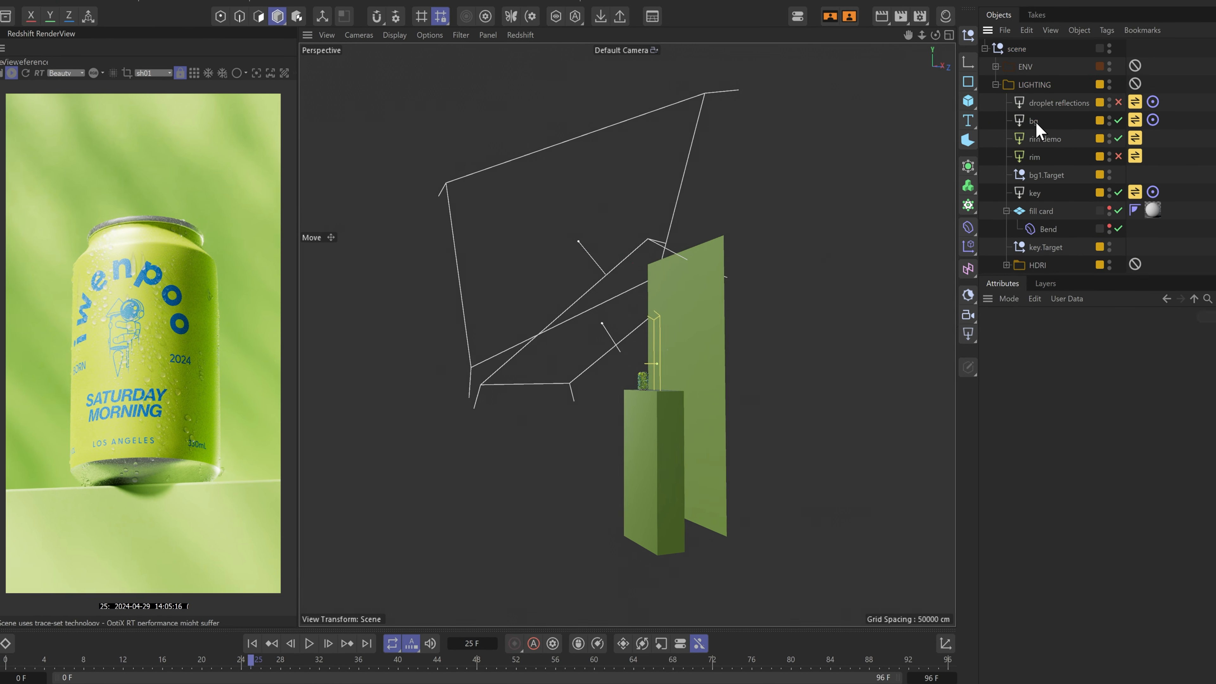
# - Select the bg light and try adjusting its placement and rotation over the backdrop
pyautogui.click(1036, 123)
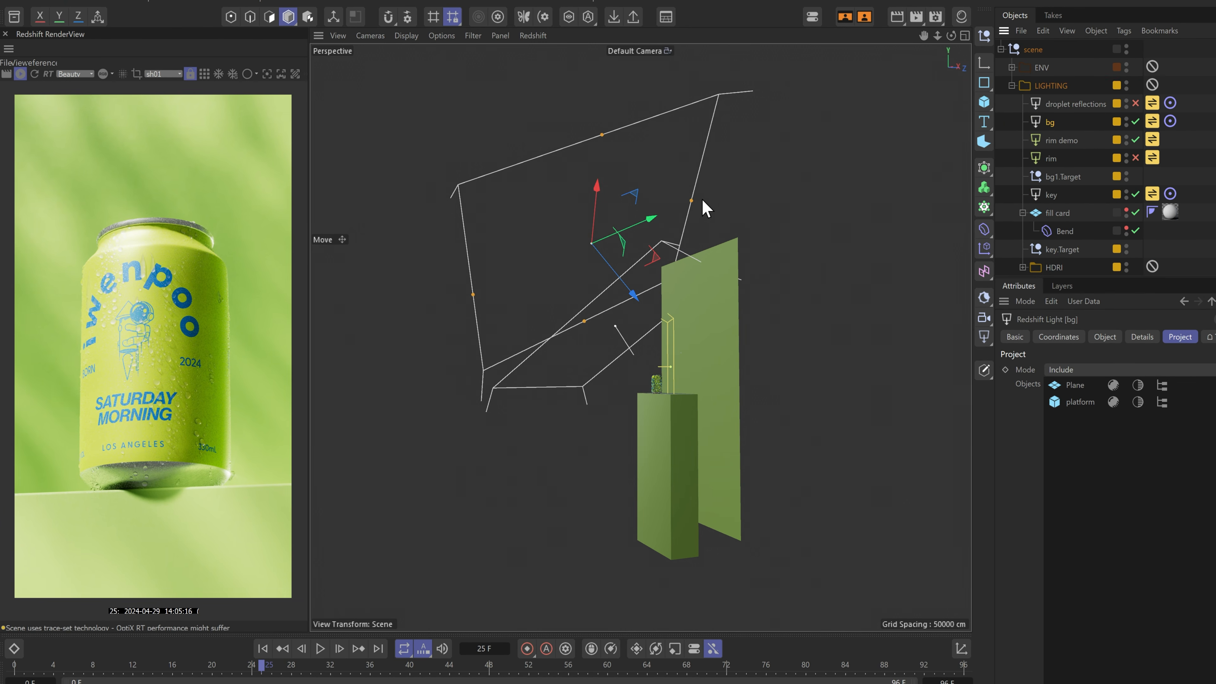
pyautogui.moveTo(692, 211); pyautogui.dragTo(652, 211)
pyautogui.press('r')
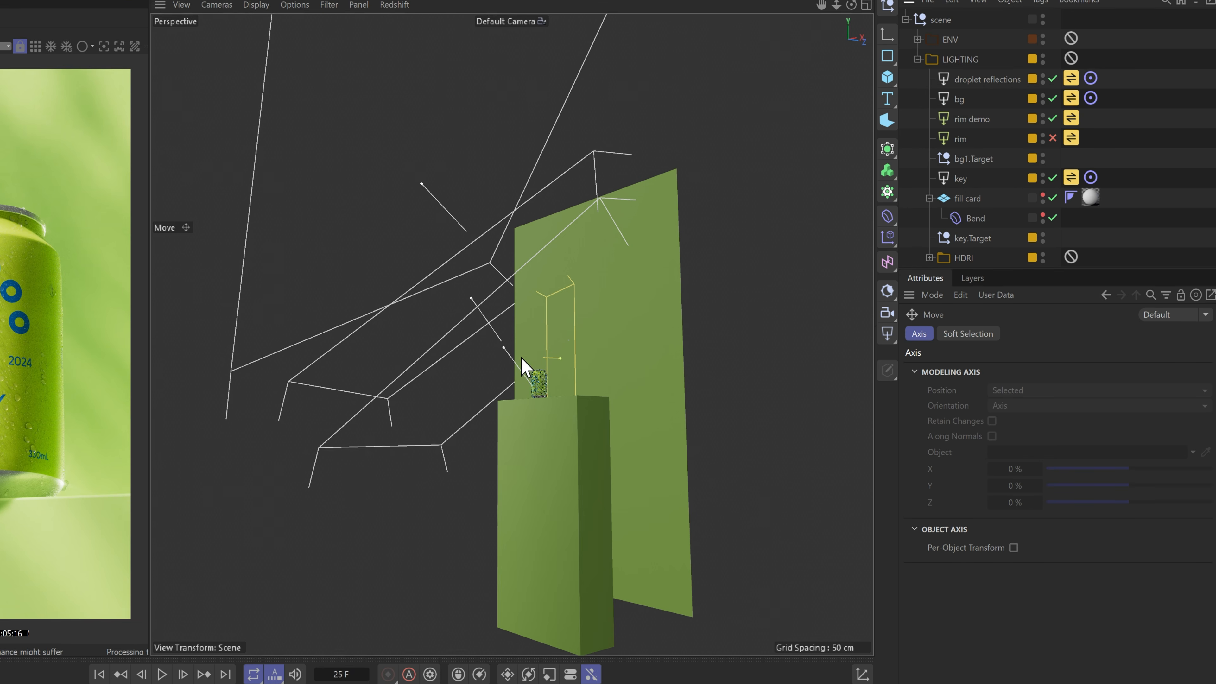
# - Inspect the droplet reflections light's included droplet objects, exposure and ALM2_Softbox_Fabric_1.exr texture
pyautogui.click(979, 83)
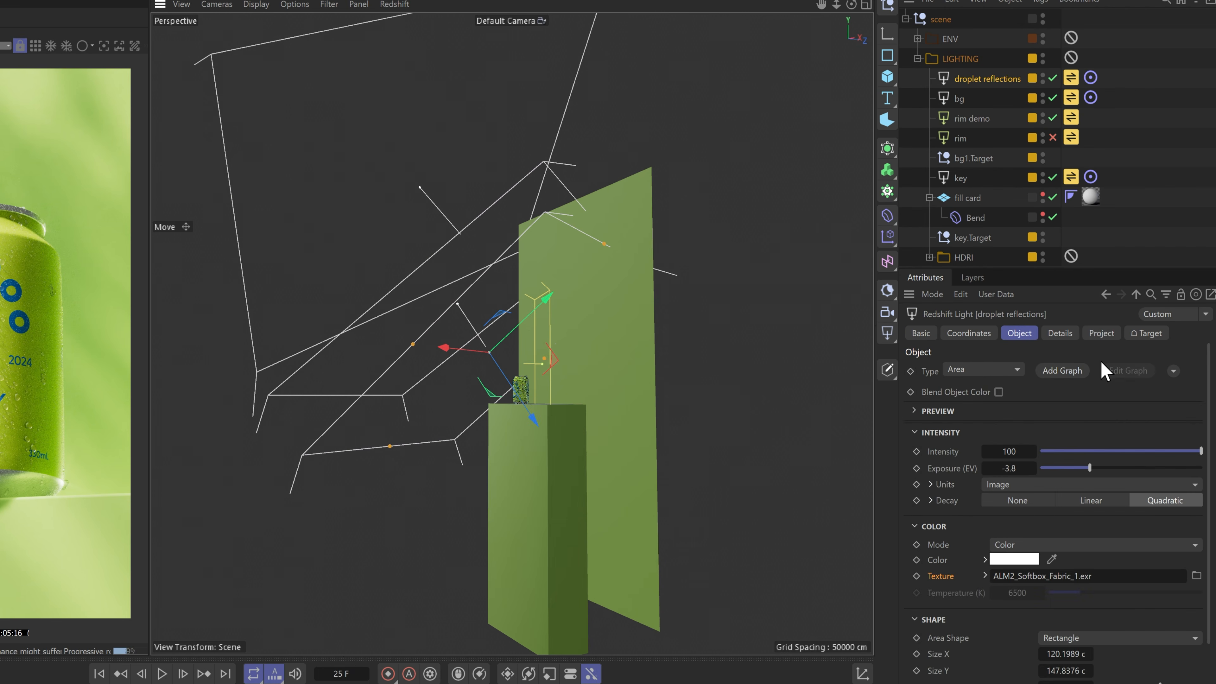
pyautogui.click(1101, 333)
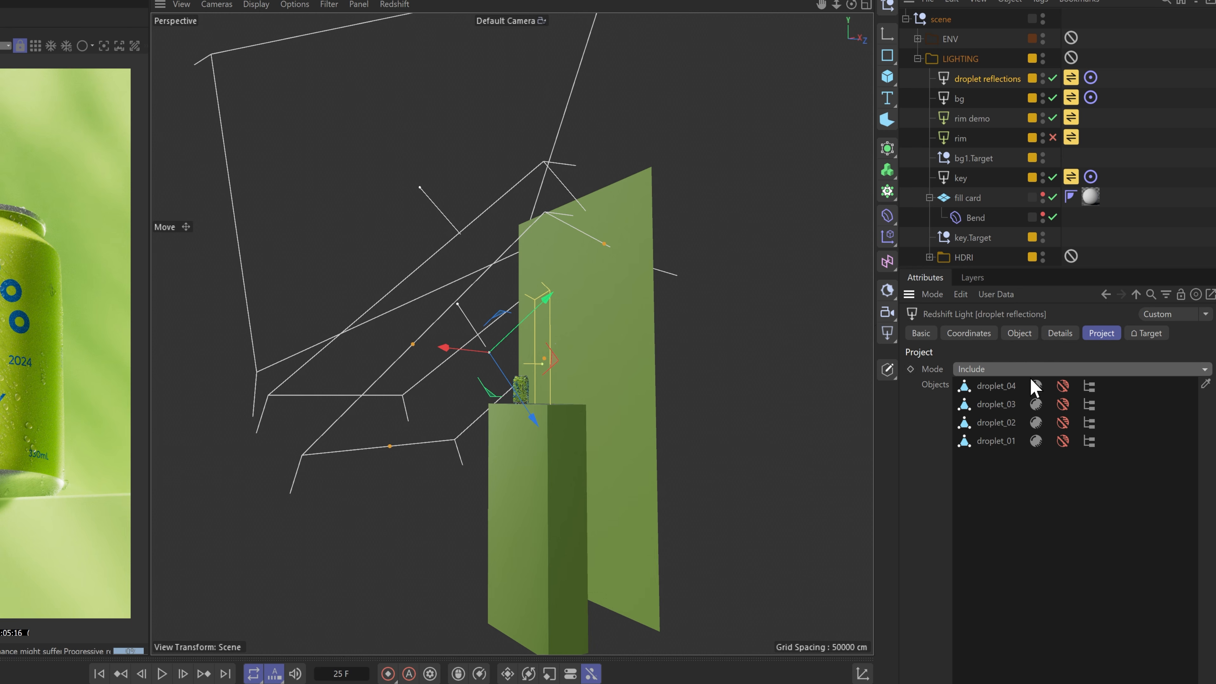
pyautogui.click(1024, 334)
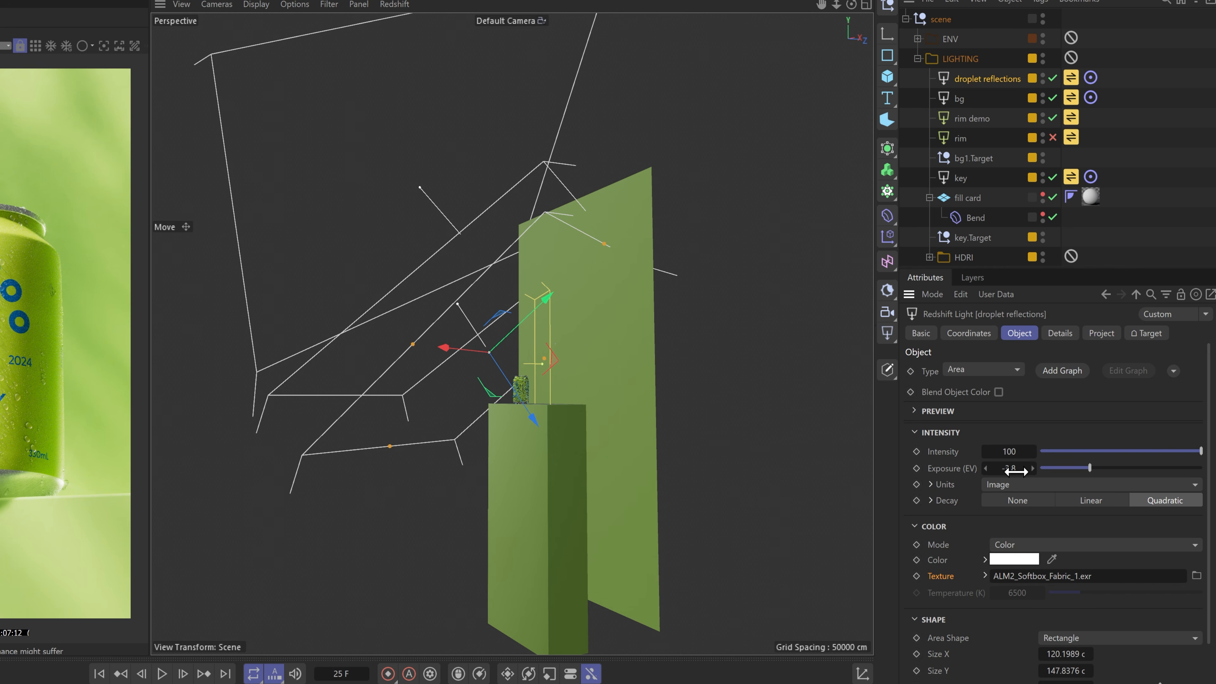
pyautogui.moveTo(1099, 576); pyautogui.dragTo(977, 573)
pyautogui.click(963, 580)
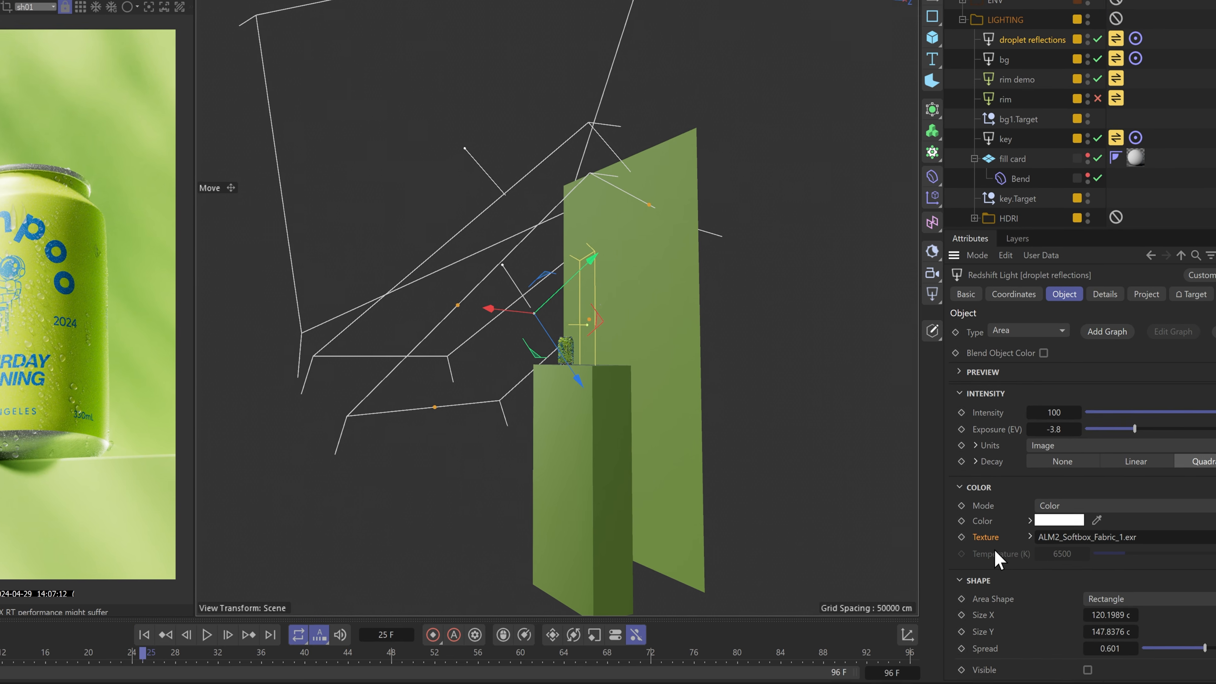
# - Move the droplet reflections light about 8.2 cm near the can to try a different highlight position on the droplets
pyautogui.moveTo(551, 304); pyautogui.dragTo(528, 312)
pyautogui.moveTo(717, 372); pyautogui.dragTo(743, 370)
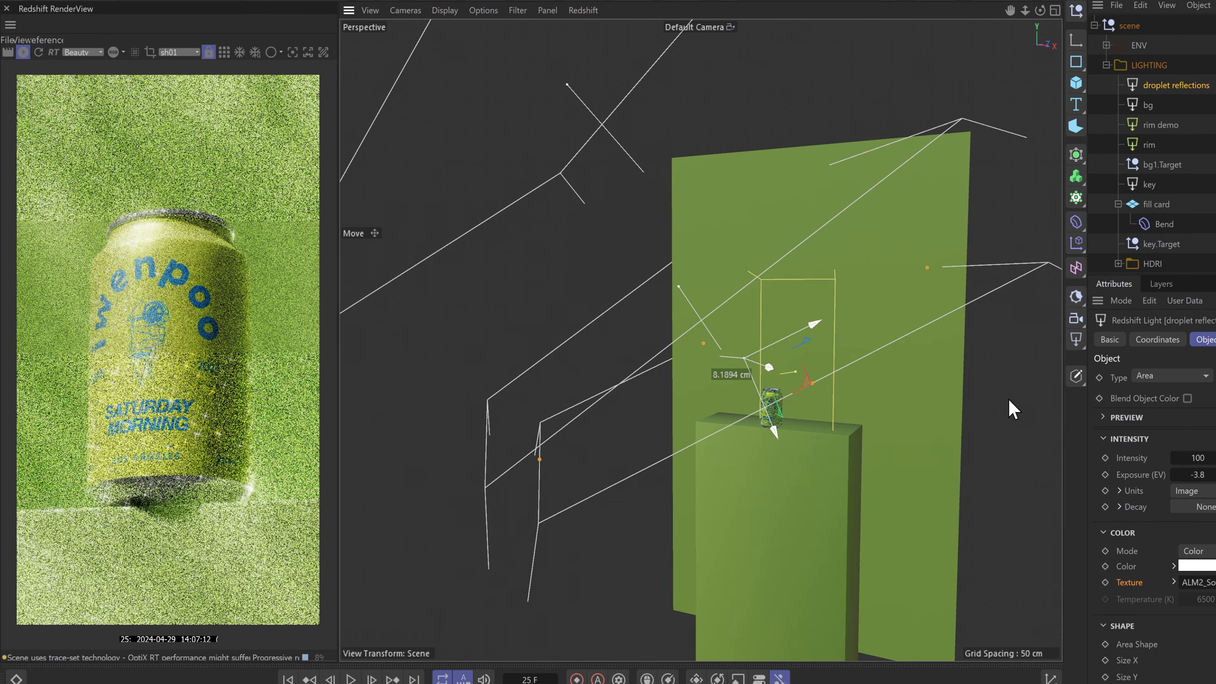
pyautogui.moveTo(1009, 400); pyautogui.dragTo(996, 463)
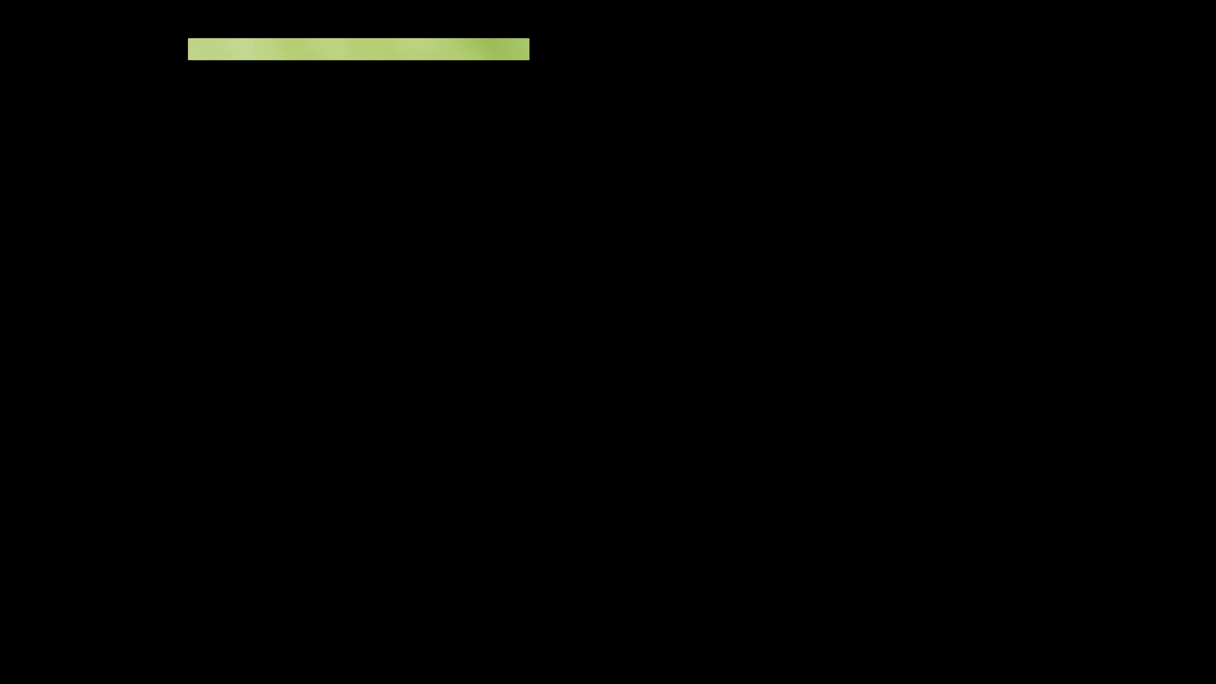